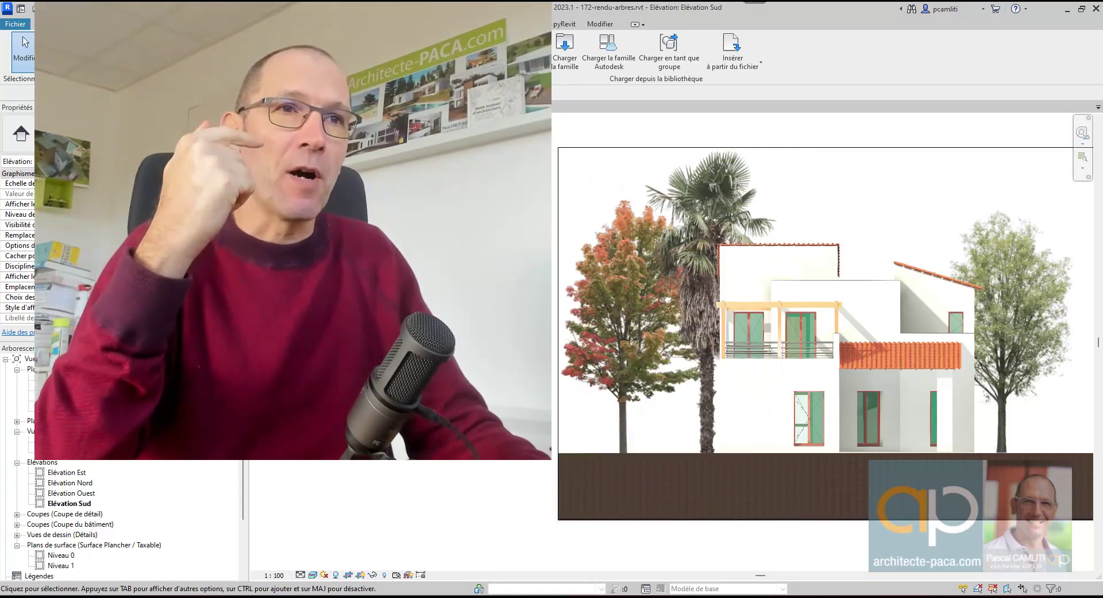
middle_click_drag(513, 291, 394, 291)
scroll(708, 318, "up", 1)
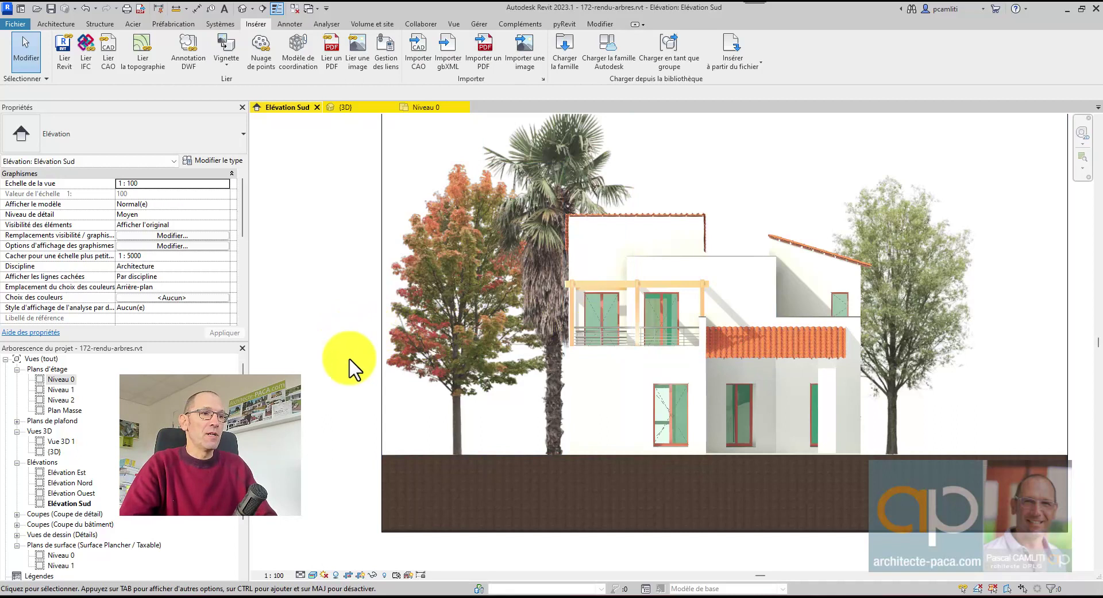
- Open the Elévation Ouest view
double_click(73, 493)
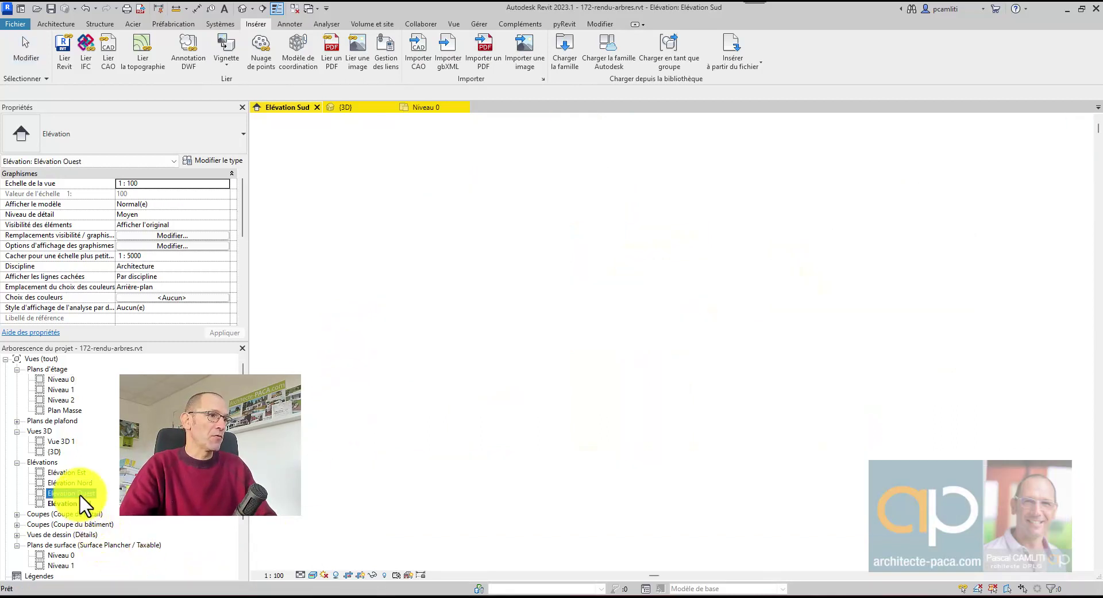
middle_click_drag(494, 451, 473, 384)
scroll(806, 288, "up", 1)
- Hide grid line 1 and the vertical reference plane beside it in the west elevation, as individual elements
left_click_drag(810, 296, 678, 290)
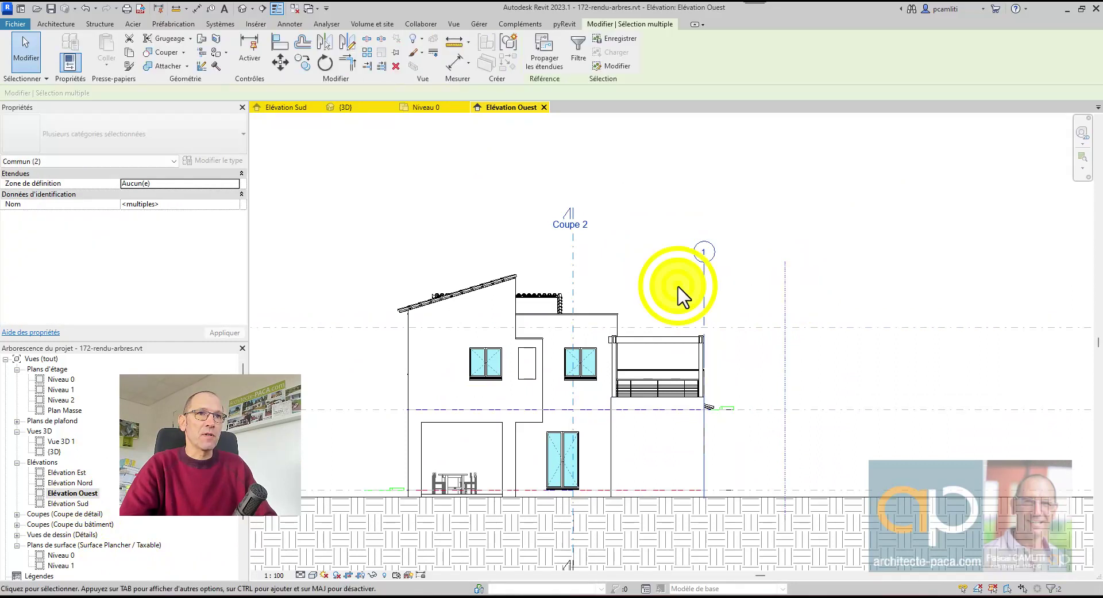
right_click(699, 286)
mouse_move(813, 347)
left_click(894, 339)
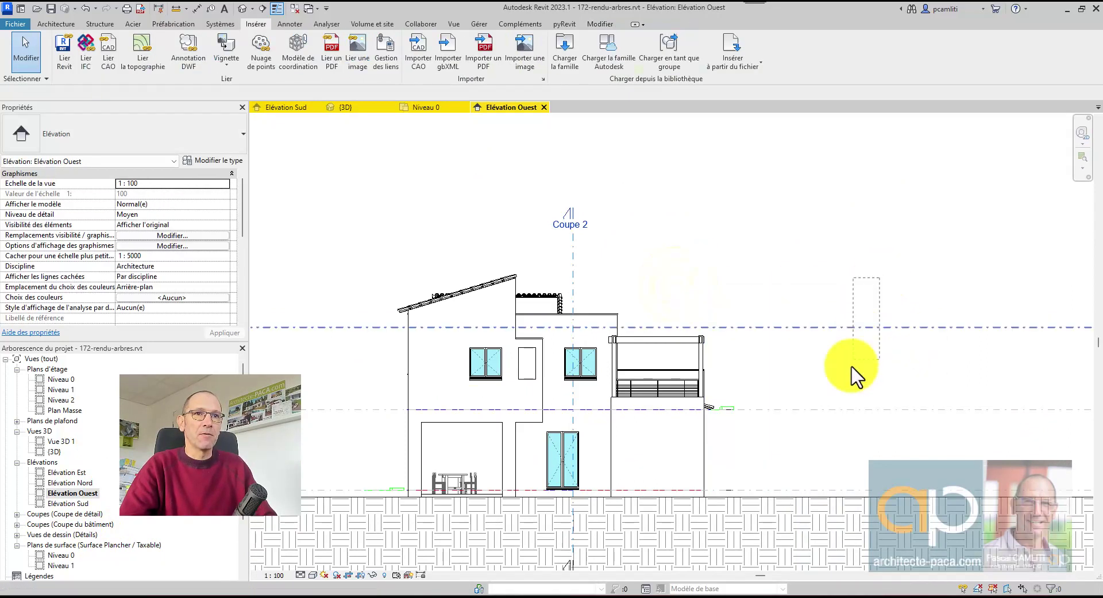
- Hide the whole level category and the Coupe 2 section marker in the west elevation
left_click_drag(854, 374, 820, 423)
right_click(822, 417)
mouse_move(920, 194)
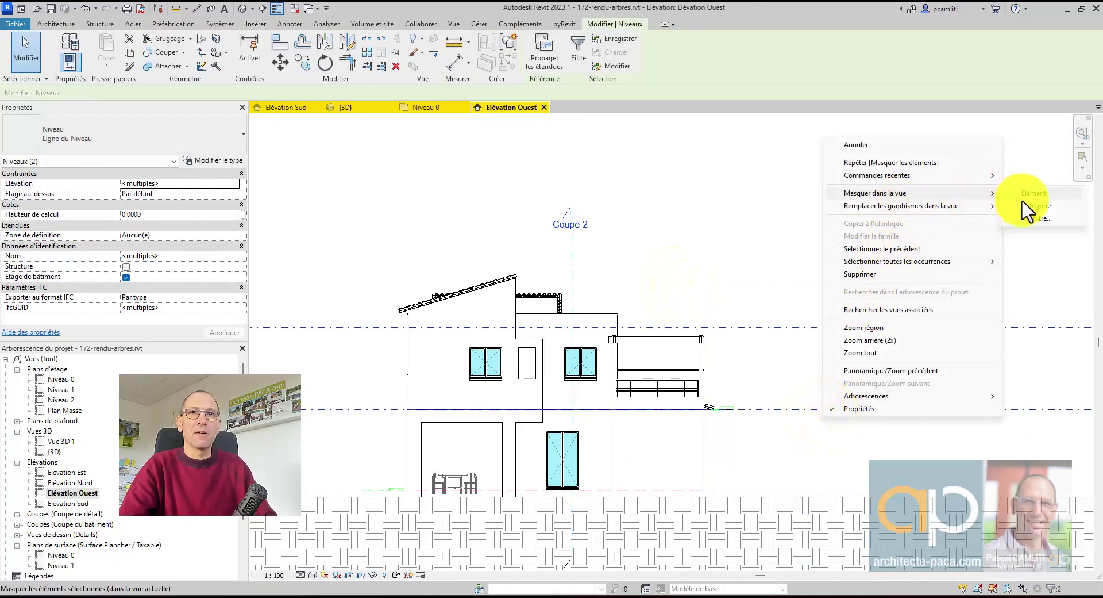
left_click(1023, 206)
left_click(575, 273)
right_click(578, 272)
mouse_move(679, 372)
left_click(805, 387)
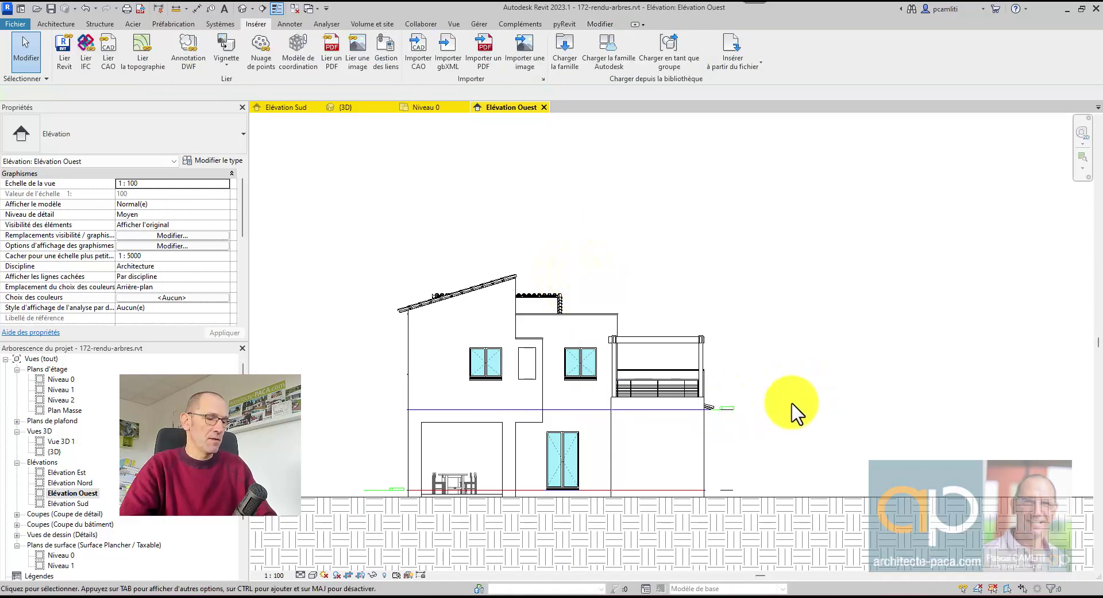
- Turn off the imported drawings plan-maison-exemple-etage.dwg and plan-maison-exemple-rdc.dwg in the view's visibility/graphics overrides
key("g")
left_click(803, 140)
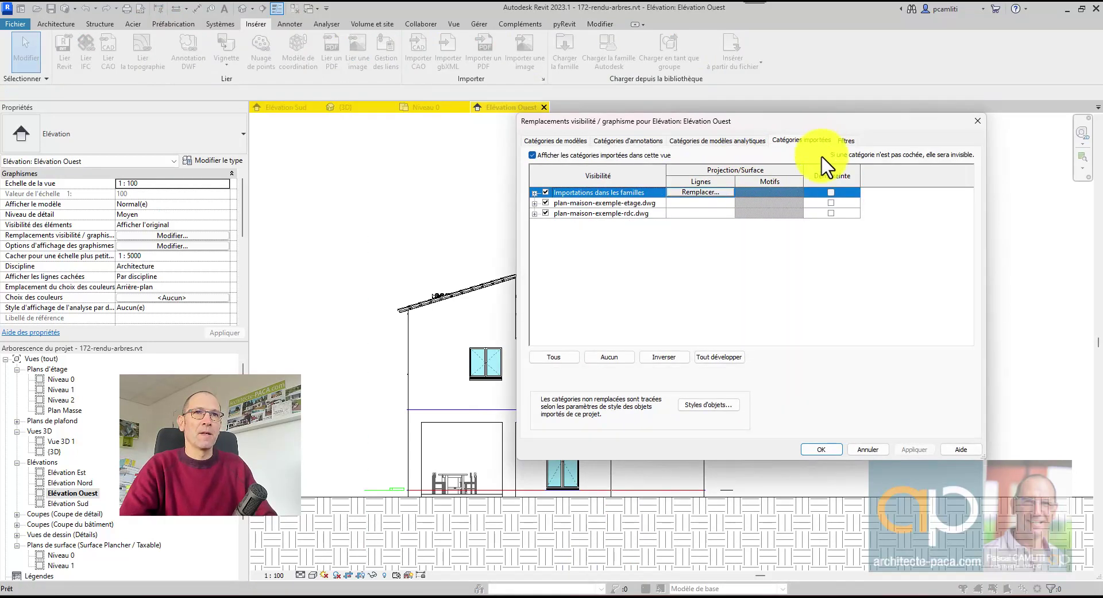
left_click(545, 202)
left_click(546, 213)
left_click(917, 451)
left_click(830, 450)
scroll(850, 389, "down", 2)
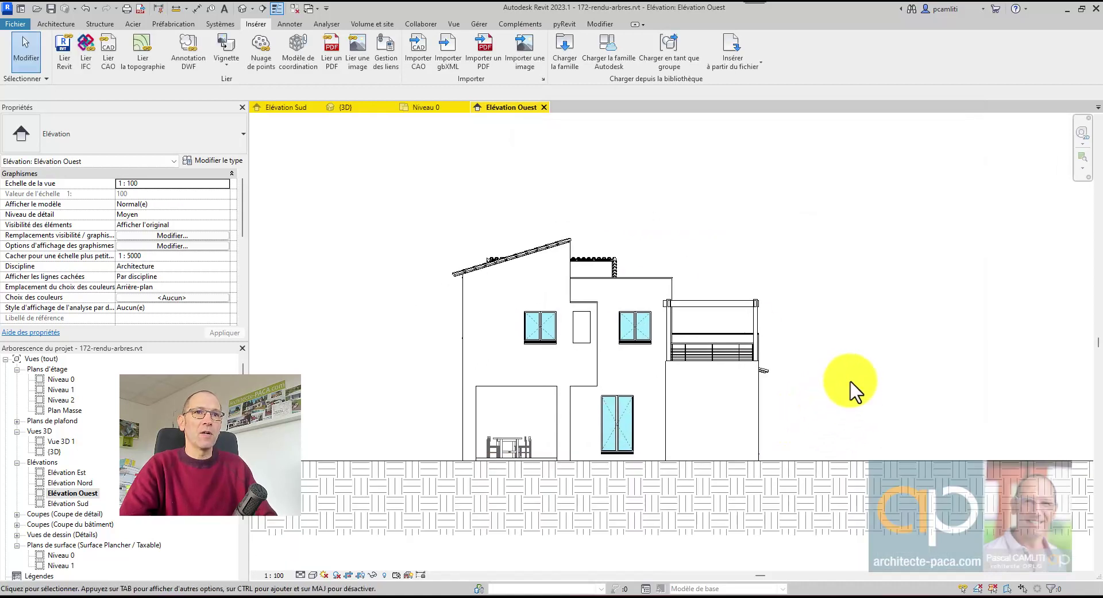
scroll(854, 391, "down", 1)
middle_click_drag(853, 391, 825, 406)
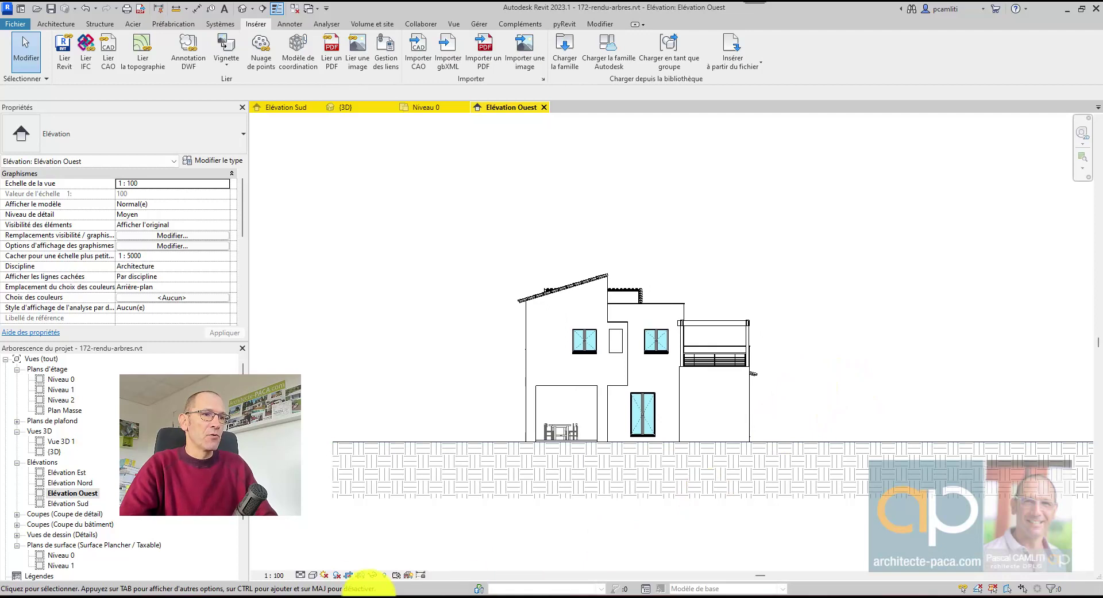
left_click(314, 575)
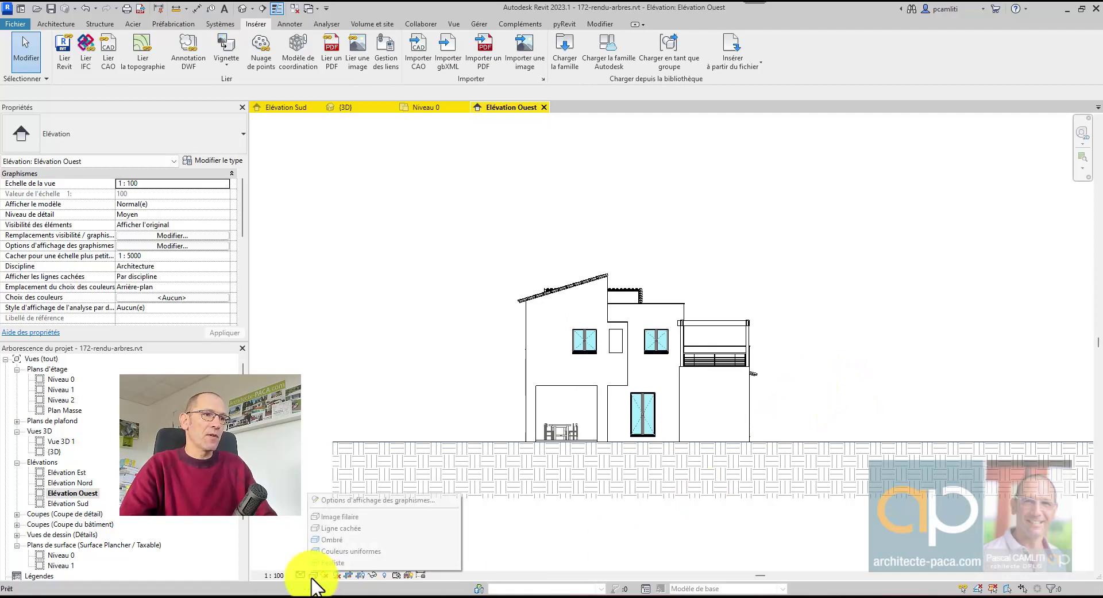
left_click(384, 509)
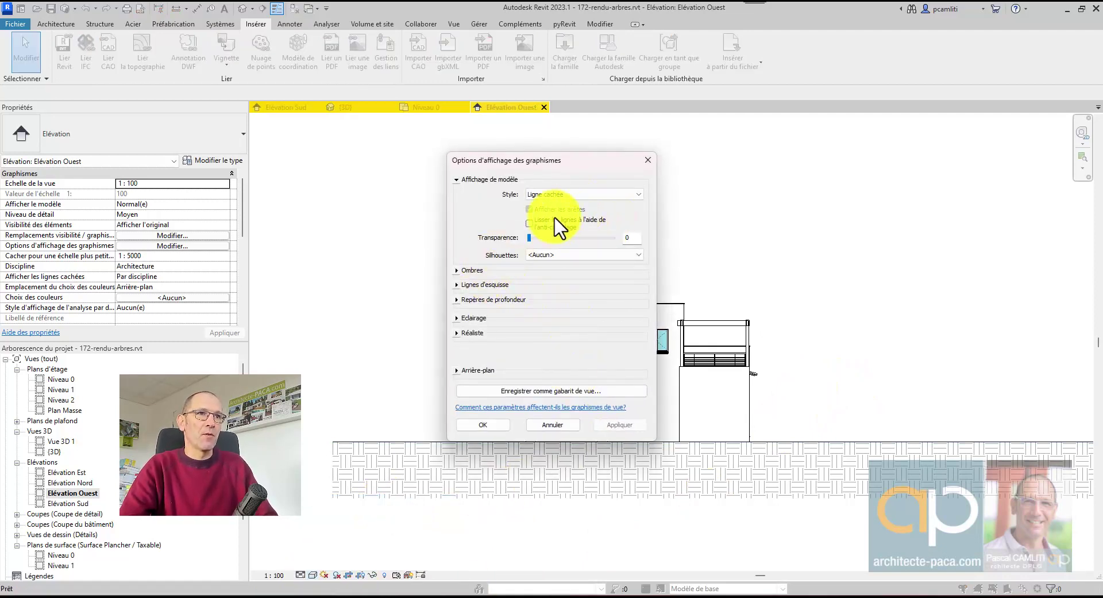
left_click(552, 425)
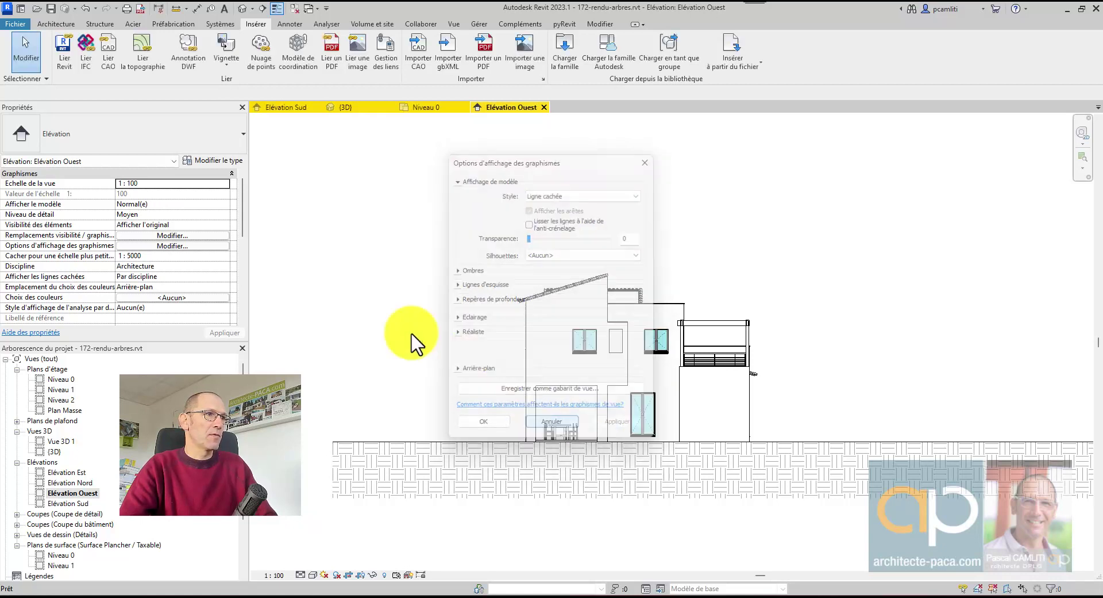
scroll(238, 276, "down", 5)
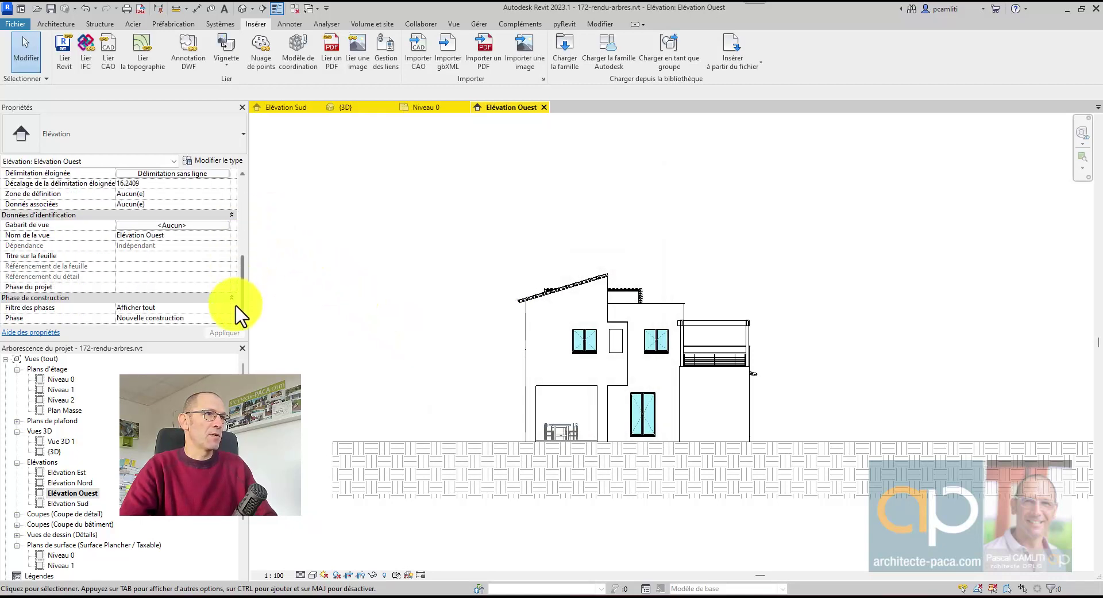
- Set the west elevation's visual style to Réaliste and turn on its shadows
scroll(601, 413, "up", 5)
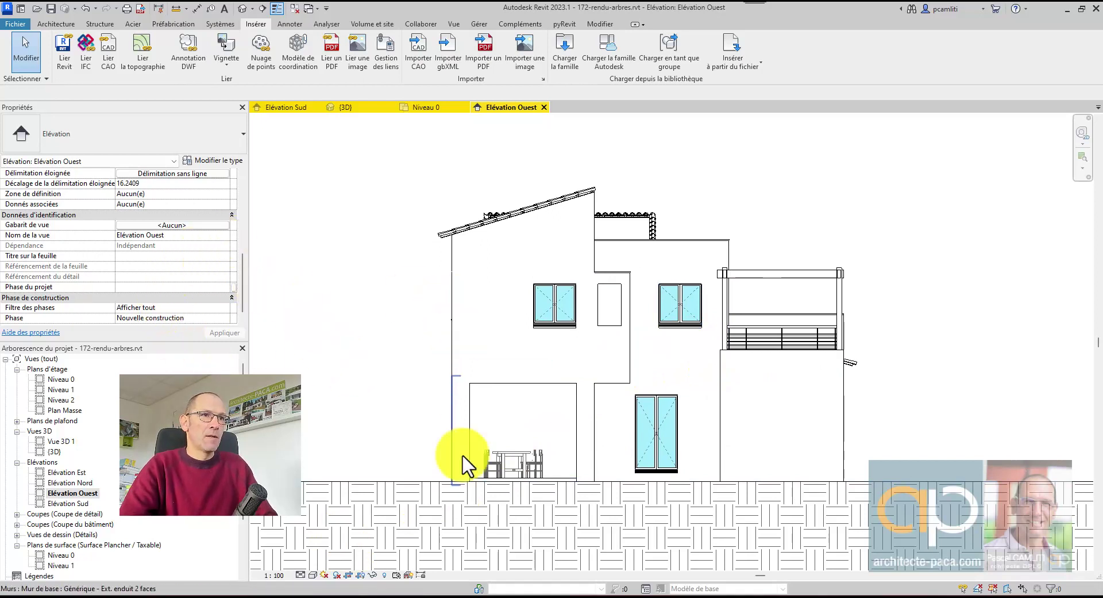
left_click(312, 576)
left_click(323, 558)
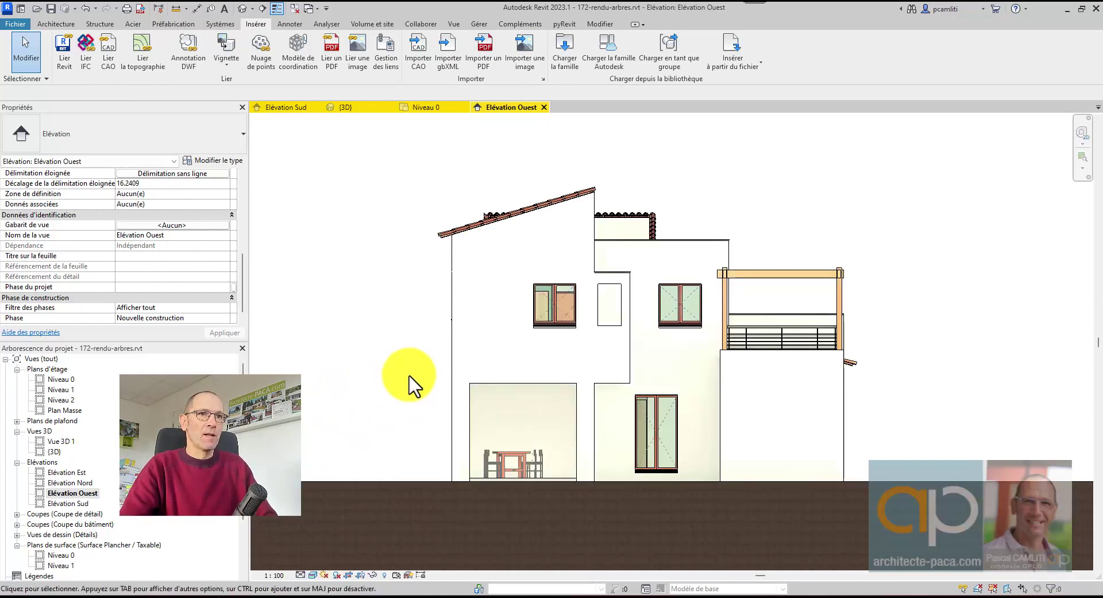
left_click(336, 574)
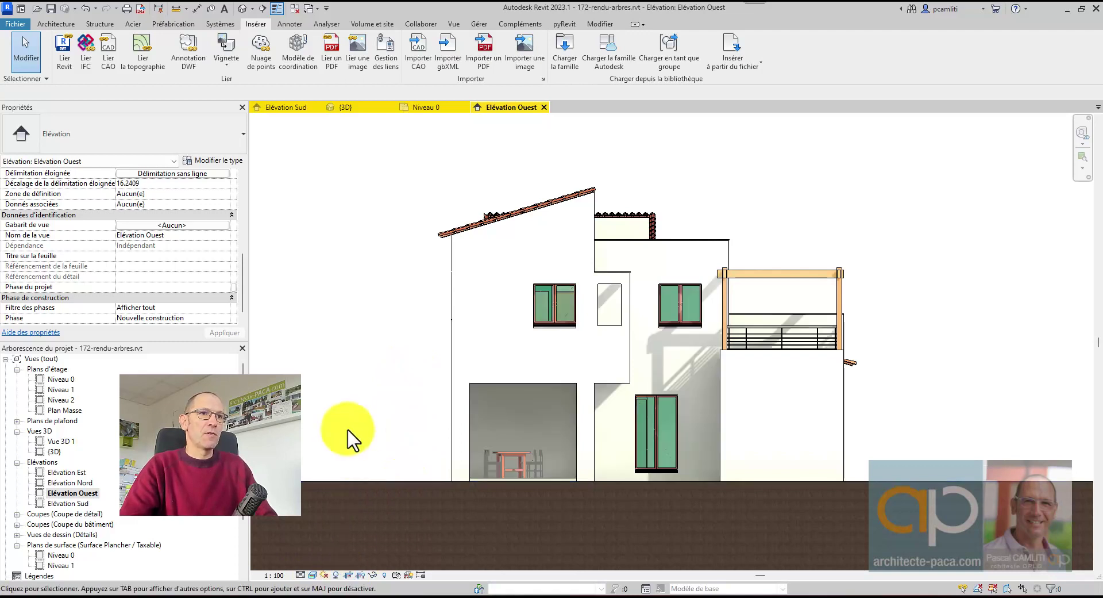
- Turn off the display of edges in the view's graphic display options
left_click(312, 576)
left_click(370, 499)
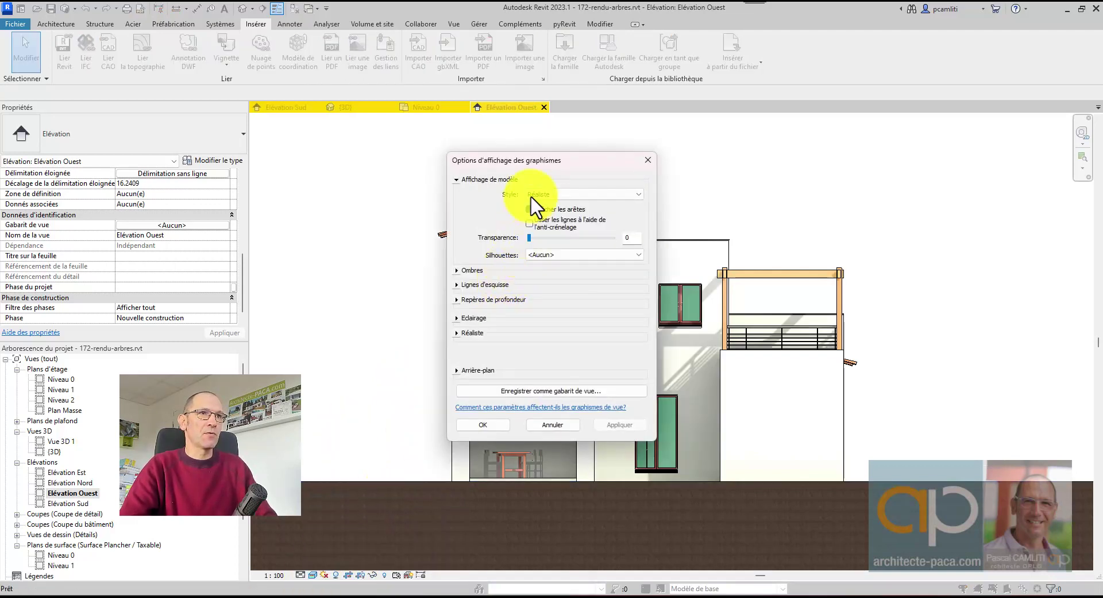
left_click(483, 424)
scroll(828, 322, "down", 2)
scroll(557, 348, "up", 2)
middle_click_drag(558, 352, 520, 363)
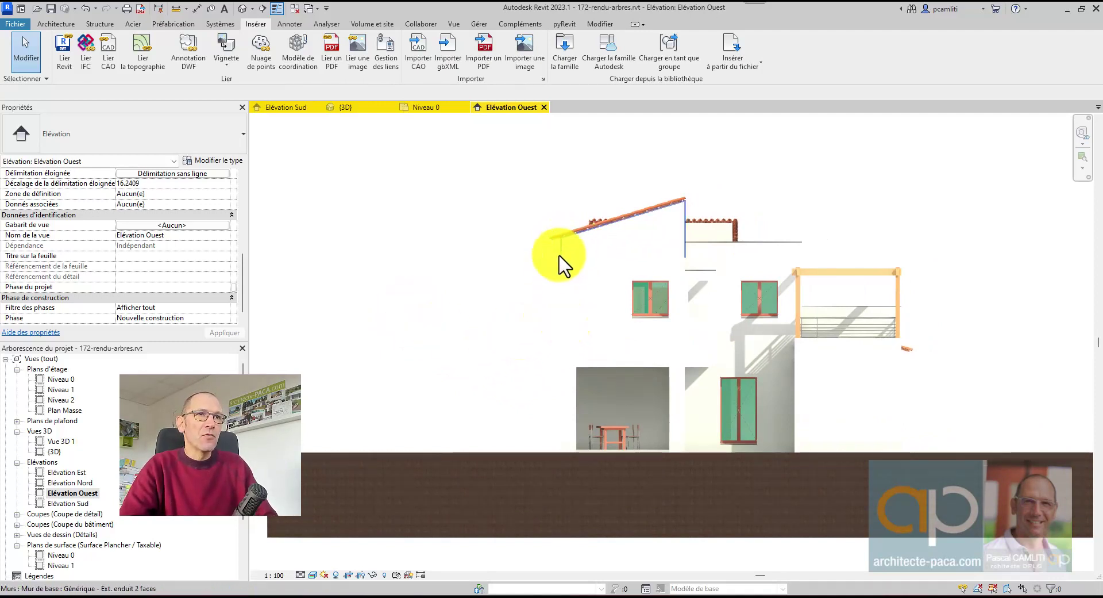
scroll(563, 279, "up", 1)
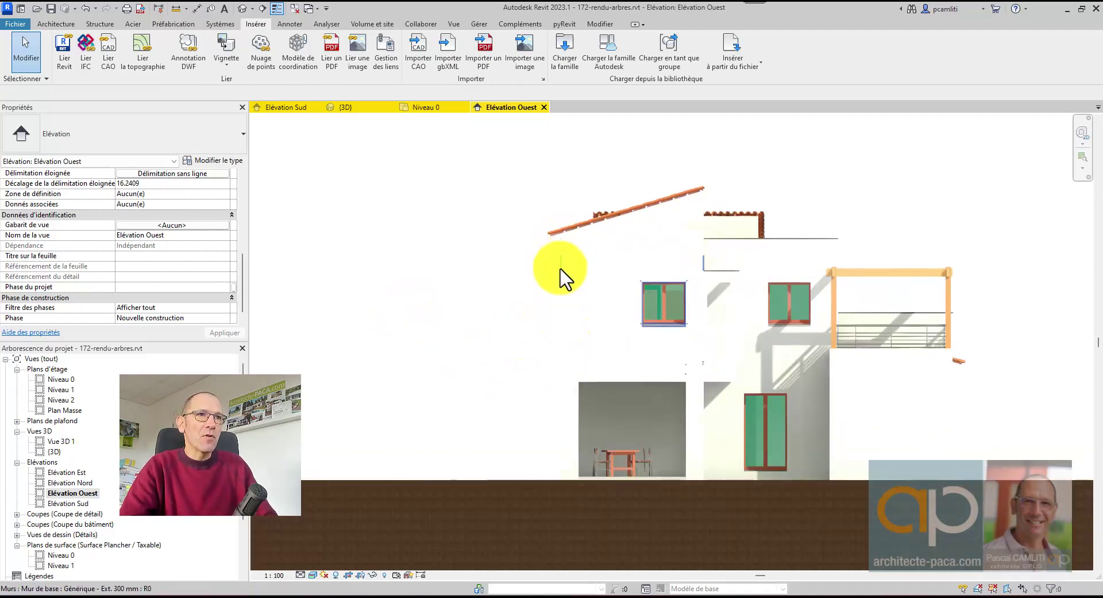
- Set the sun intensity to 16 in the lighting section of the graphic display options
left_click(314, 574)
left_click(374, 501)
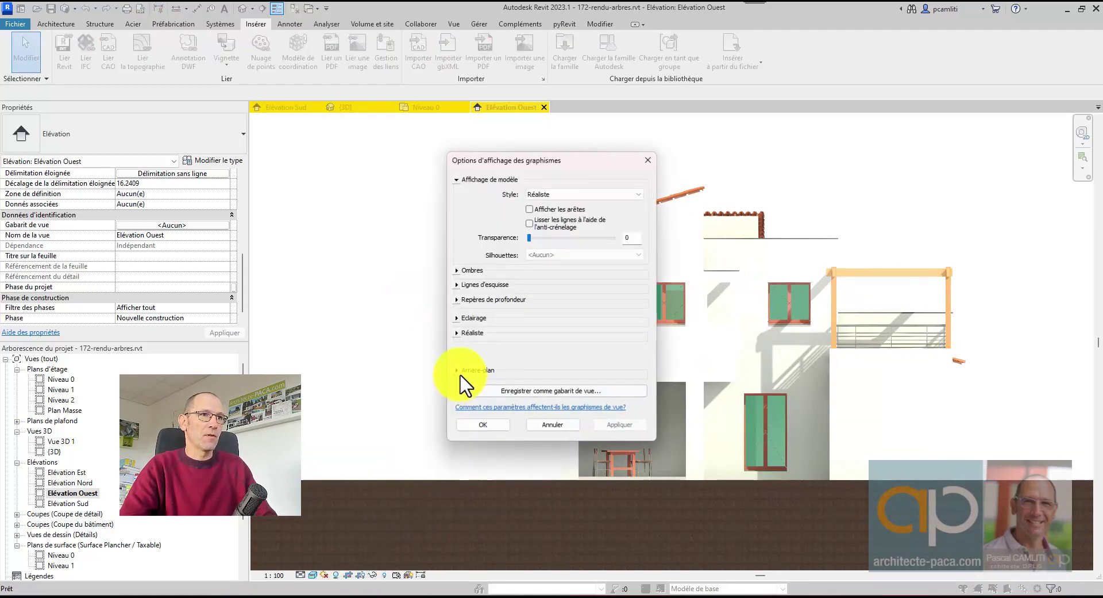
left_click(454, 319)
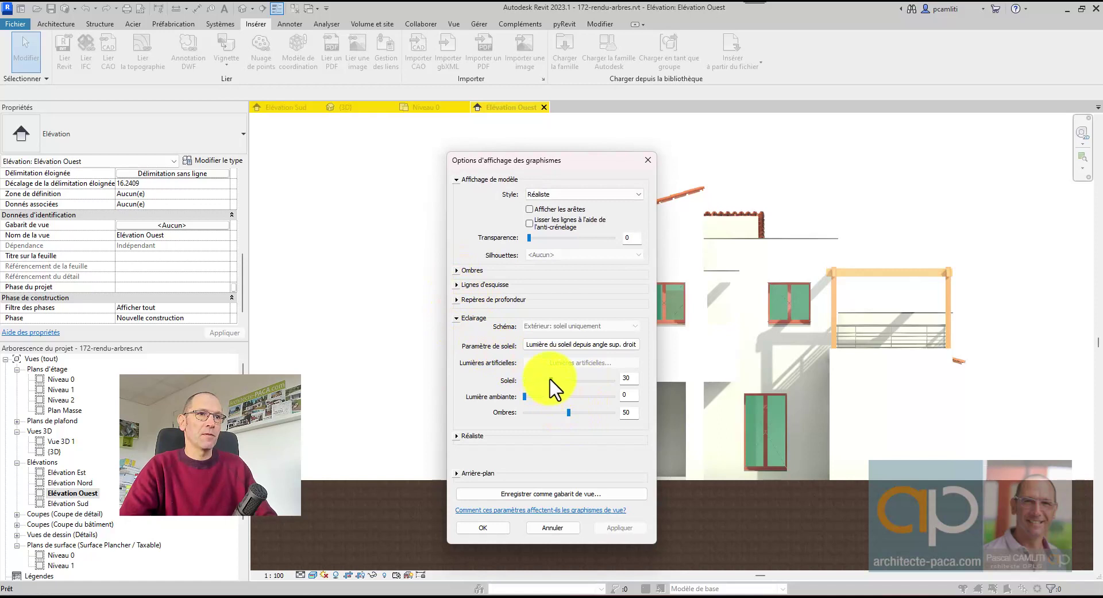
left_click(617, 529)
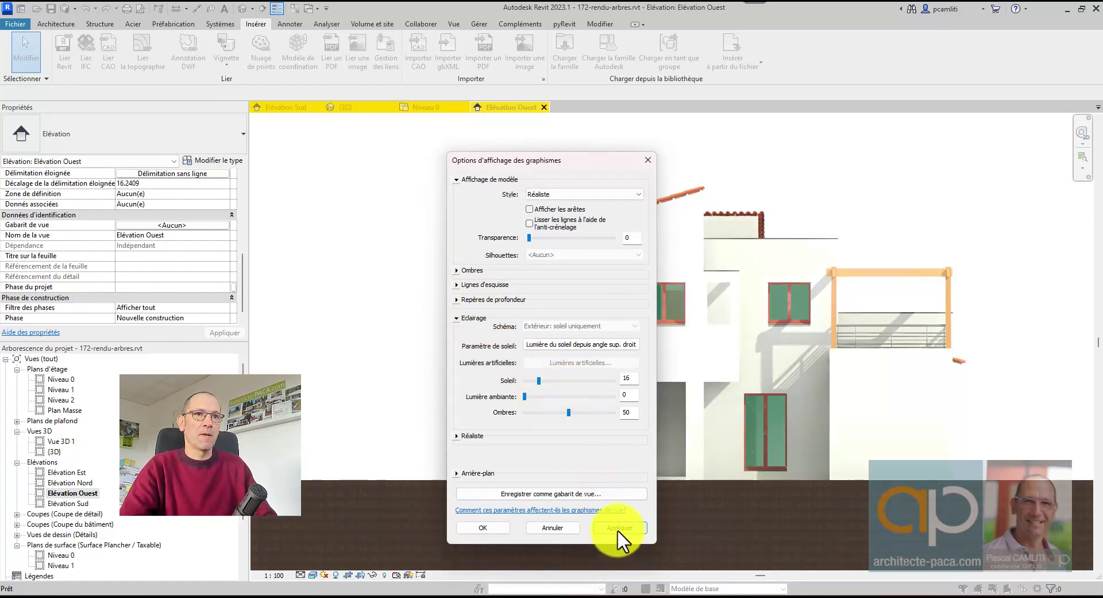
left_click_drag(598, 162, 466, 137)
left_click(372, 504)
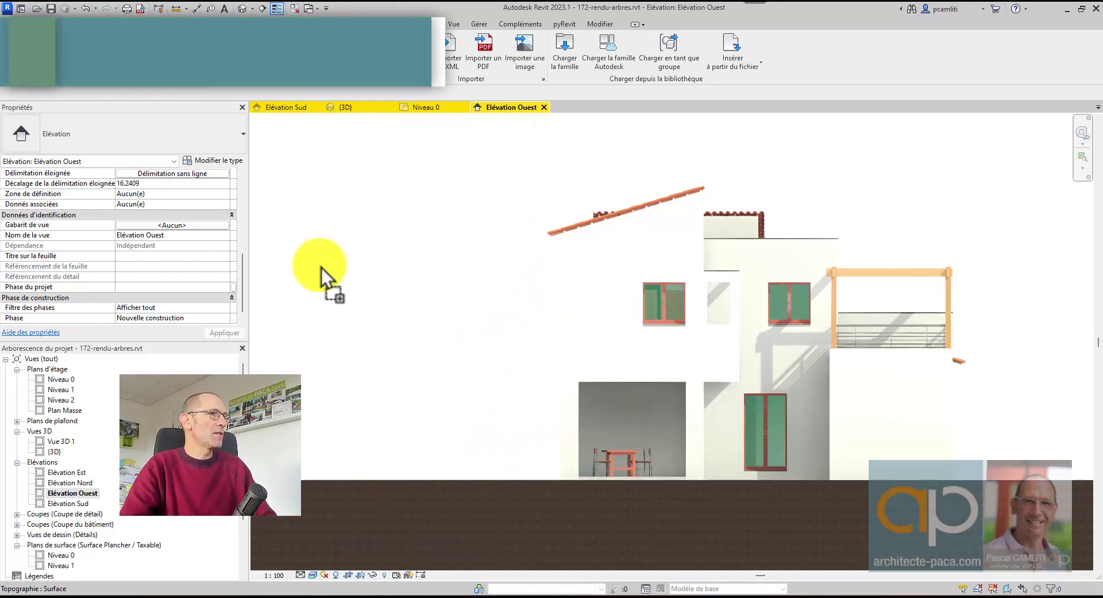
- Bring the tree image acer-platanoides_e15349.png in from the file explorer and place it in the west elevation
left_click_drag(368, 281, 374, 285)
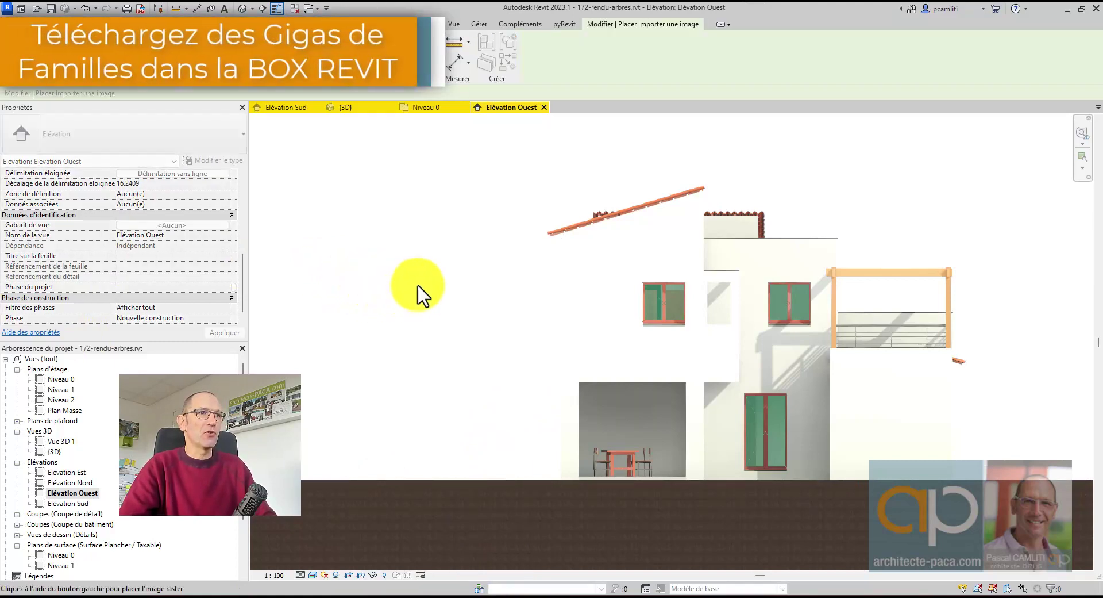
left_click(448, 291)
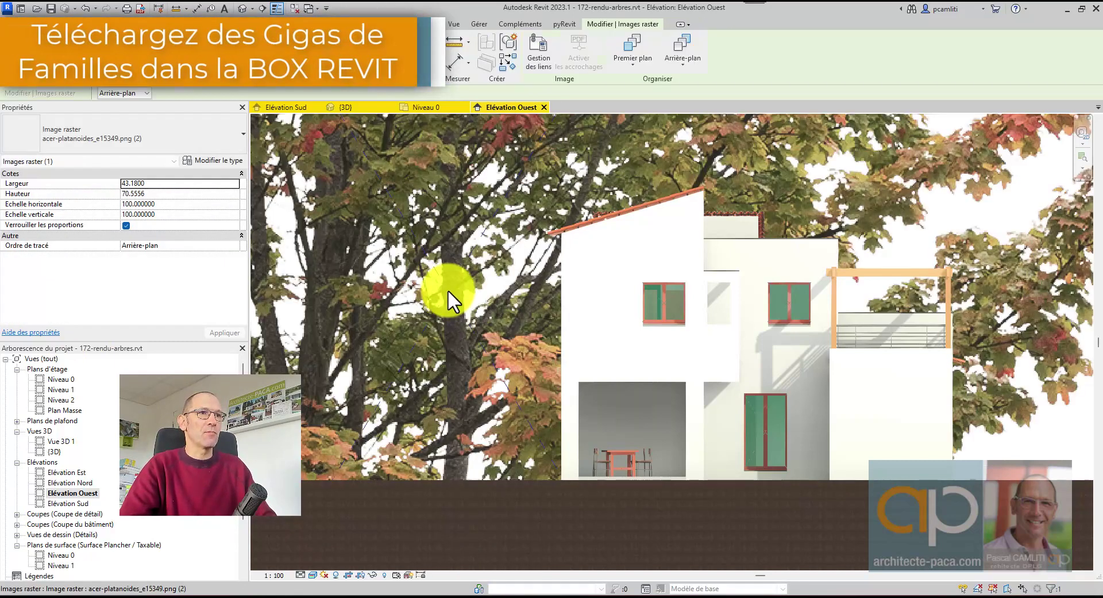
scroll(443, 286, "down", 5)
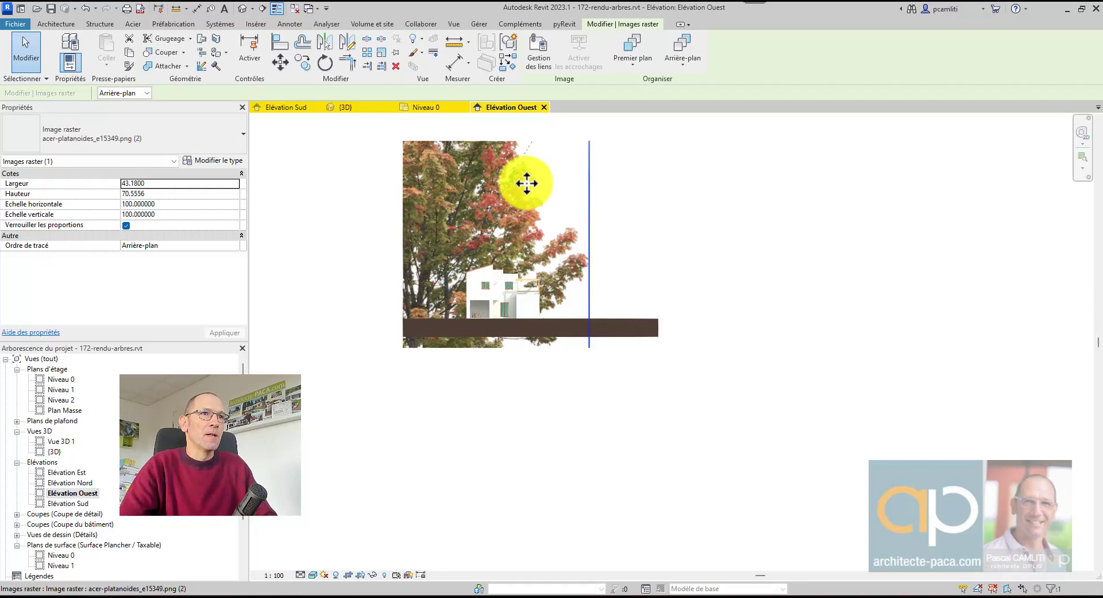
- Shift the tree image to the right and set its height to 10 with the proportions locked
left_click_drag(522, 195, 556, 209)
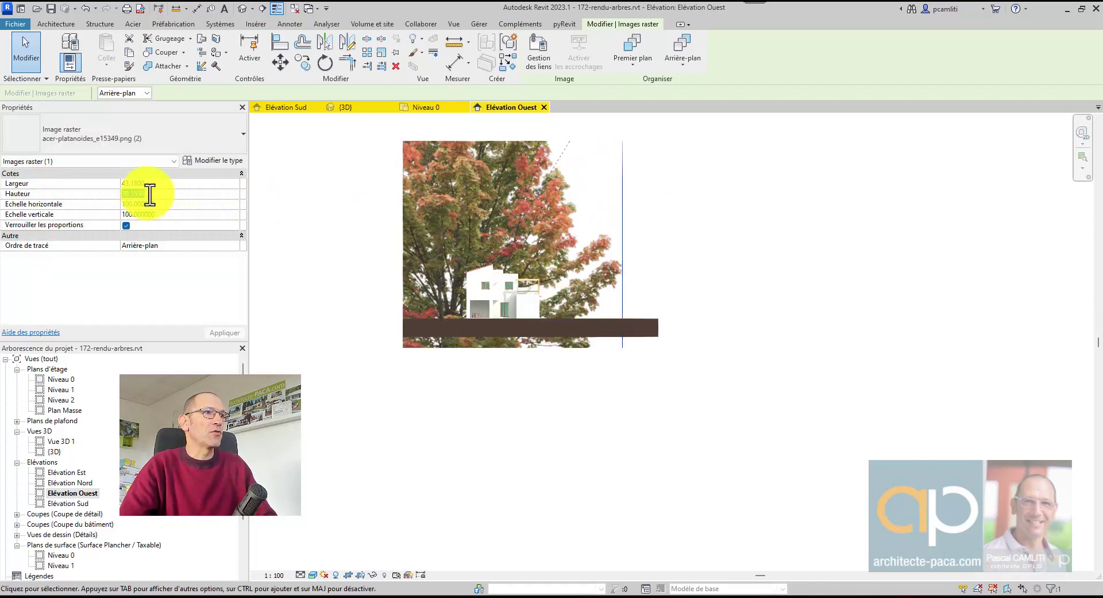
type("10")
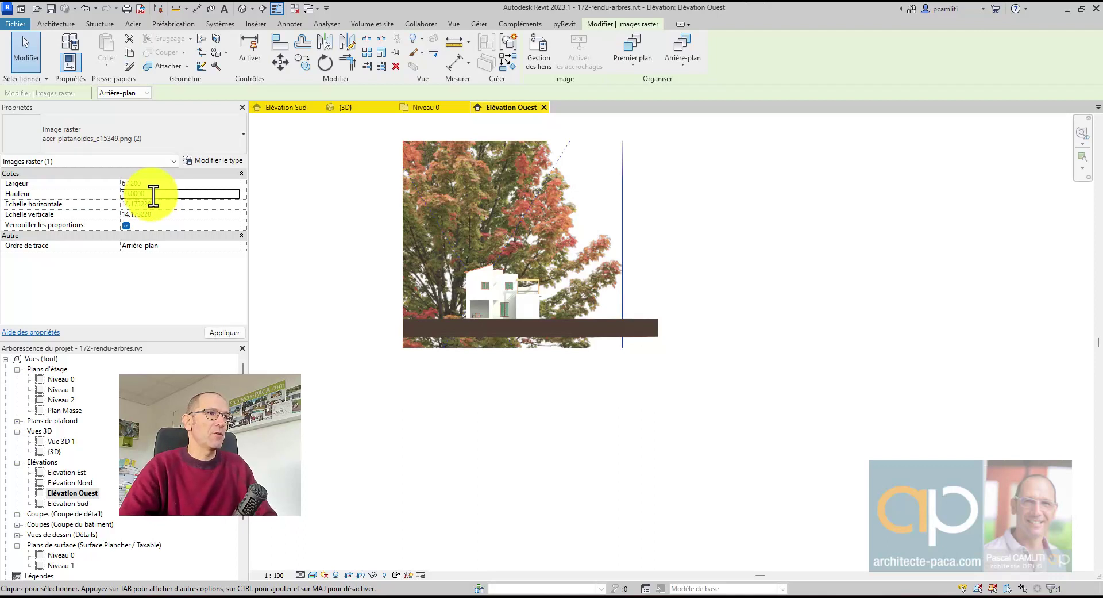
scroll(468, 264, "up", 8)
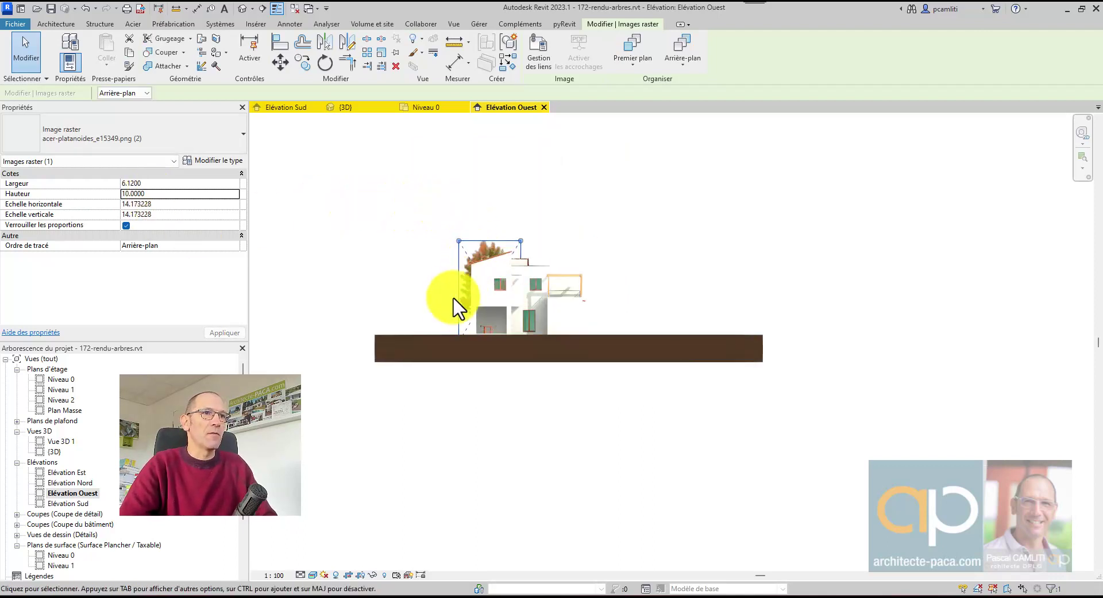
- Nudge the tree image left and up until its trunk stands on the ground line beside the house's left wall
key("Left")
key("Left")
key("Left")
key("Left")
key("Left")
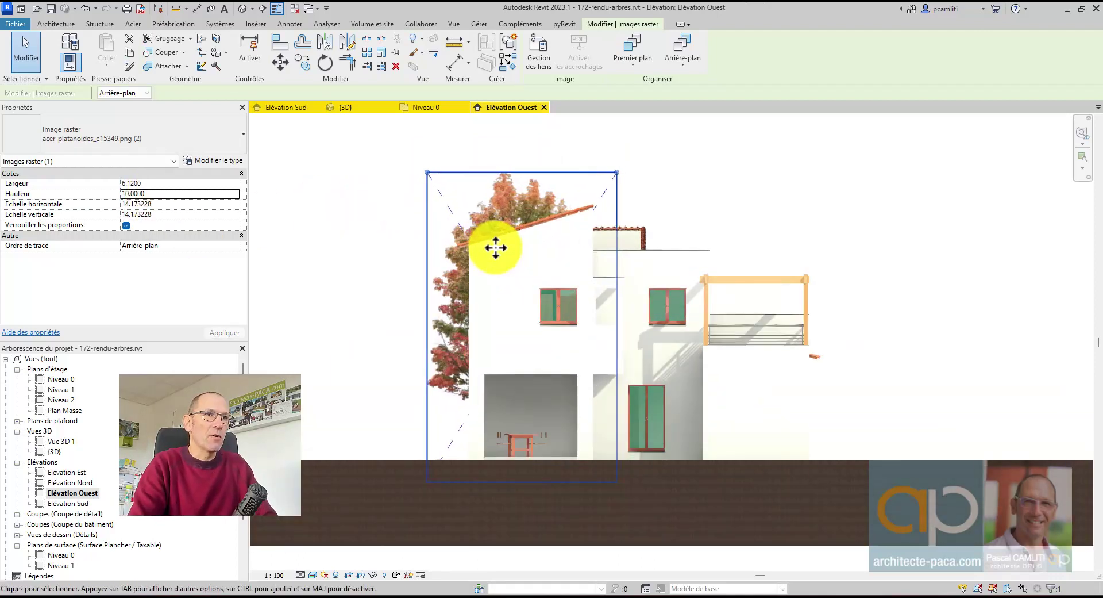
key("Up")
key("Up")
key("Up")
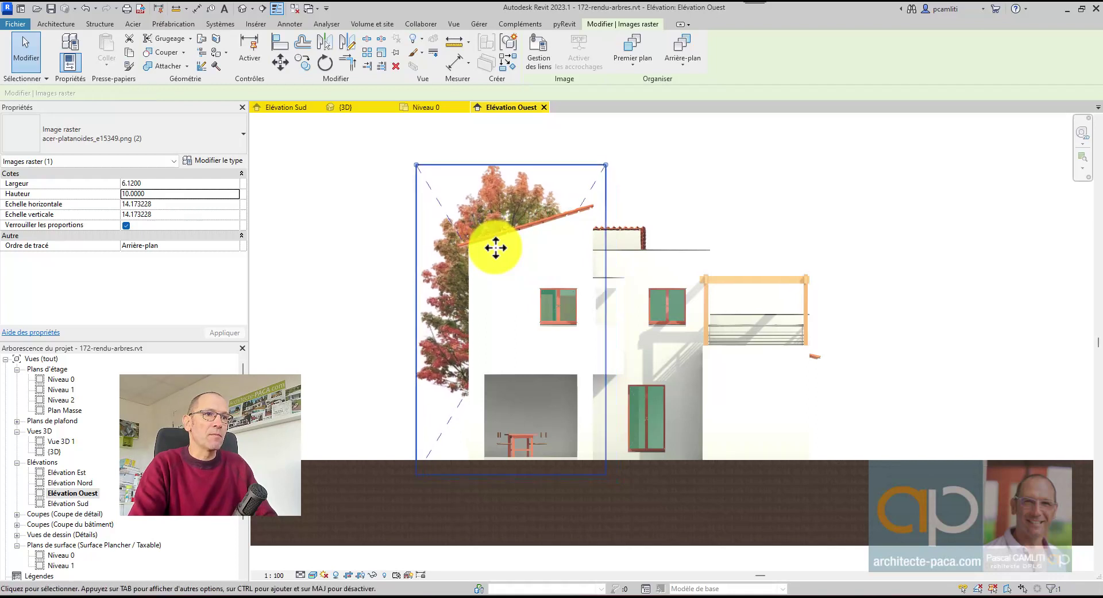
key("Left")
key("Left")
key("Left")
key("Left")
key("Left")
key("Left")
key("Left")
key("Left")
key("Left")
key("Left")
key("Left")
key("Left")
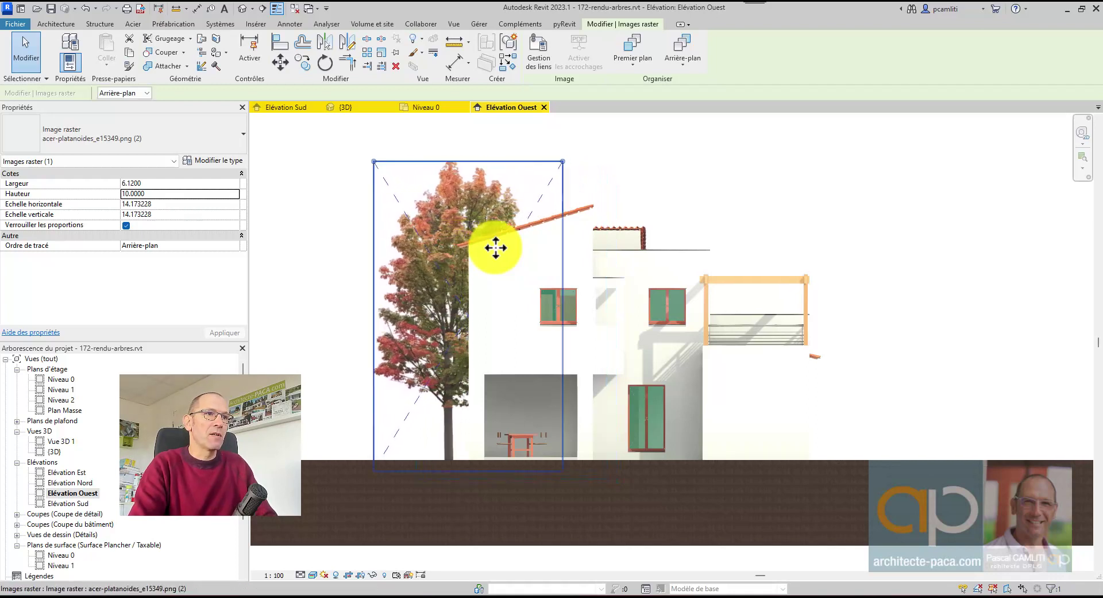
key("Right")
key("Up")
key("Up")
key("Up")
key("Up")
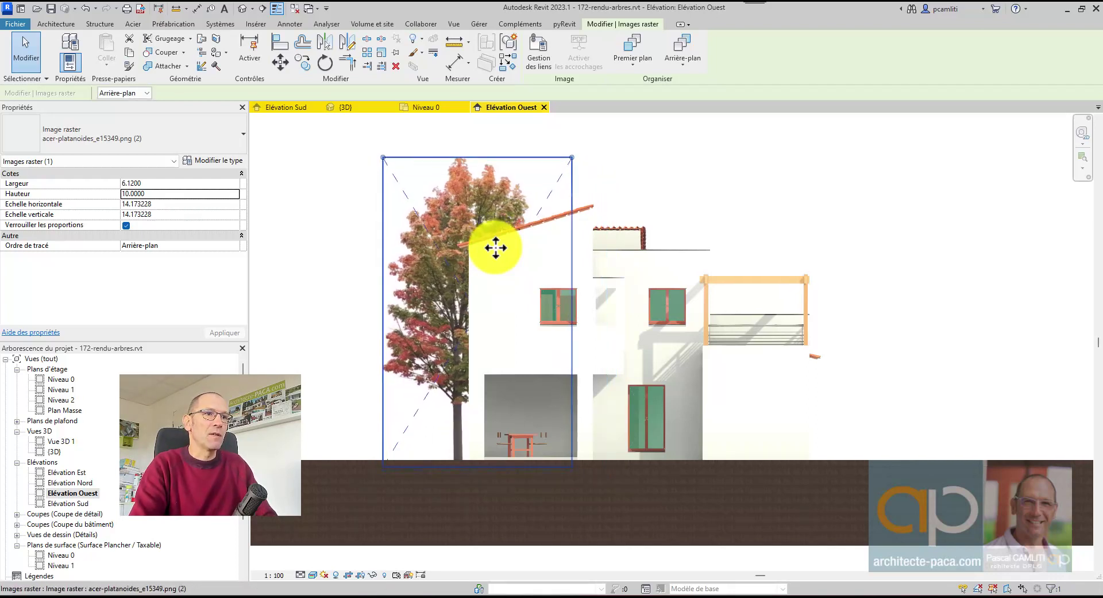
key("Down")
key("Right")
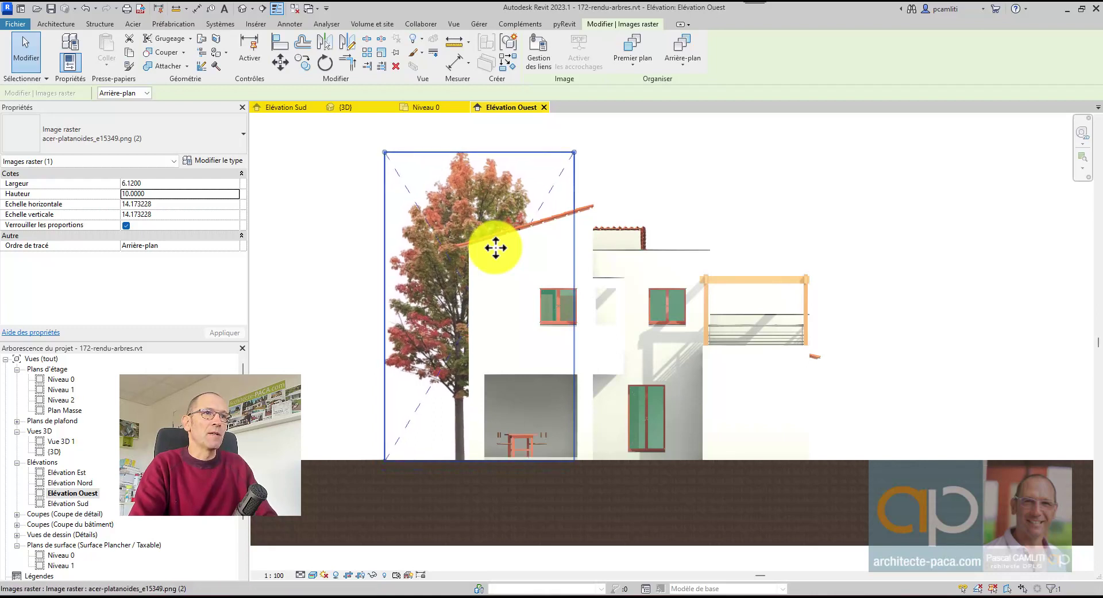
key("Escape")
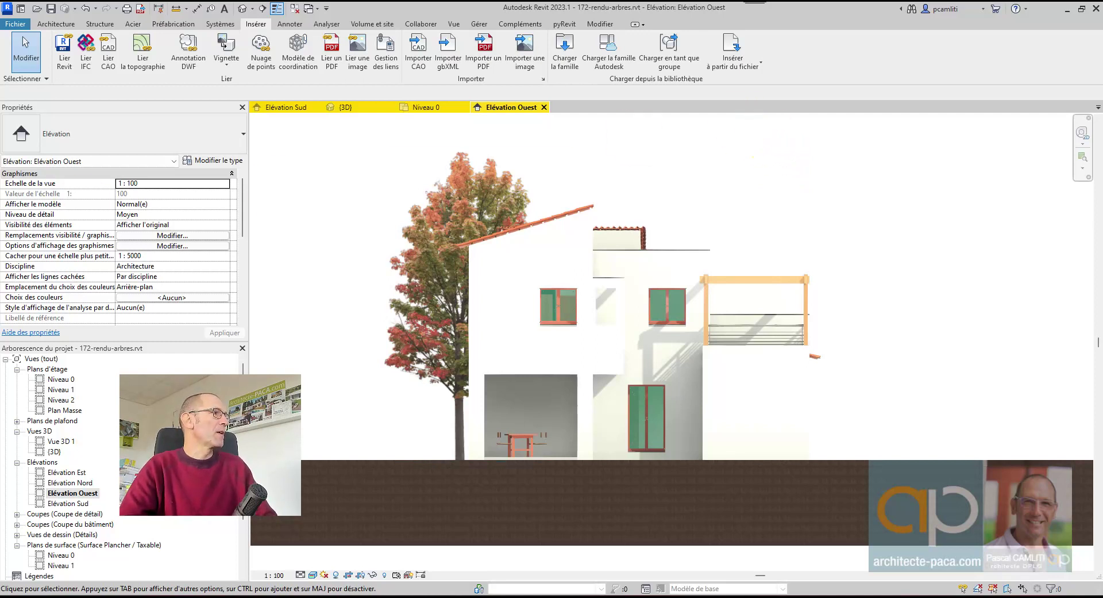
- Bring the palm image chamaerops-humilis_s14355.png into the west elevation, place it beside the house, and set its height to 1
left_click_drag(0, 190, 482, 274)
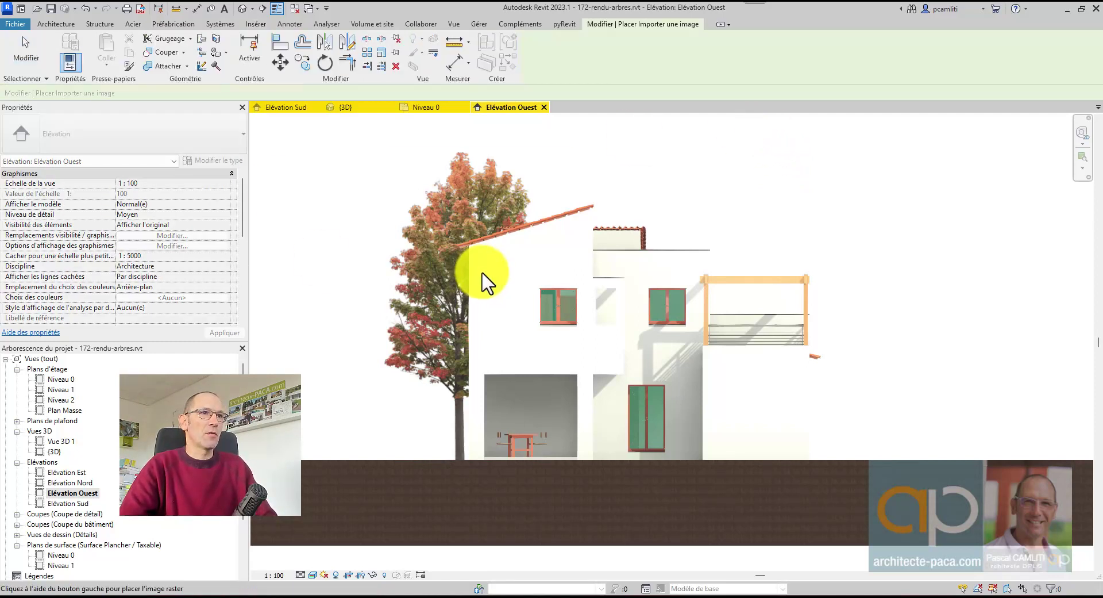
left_click(382, 309)
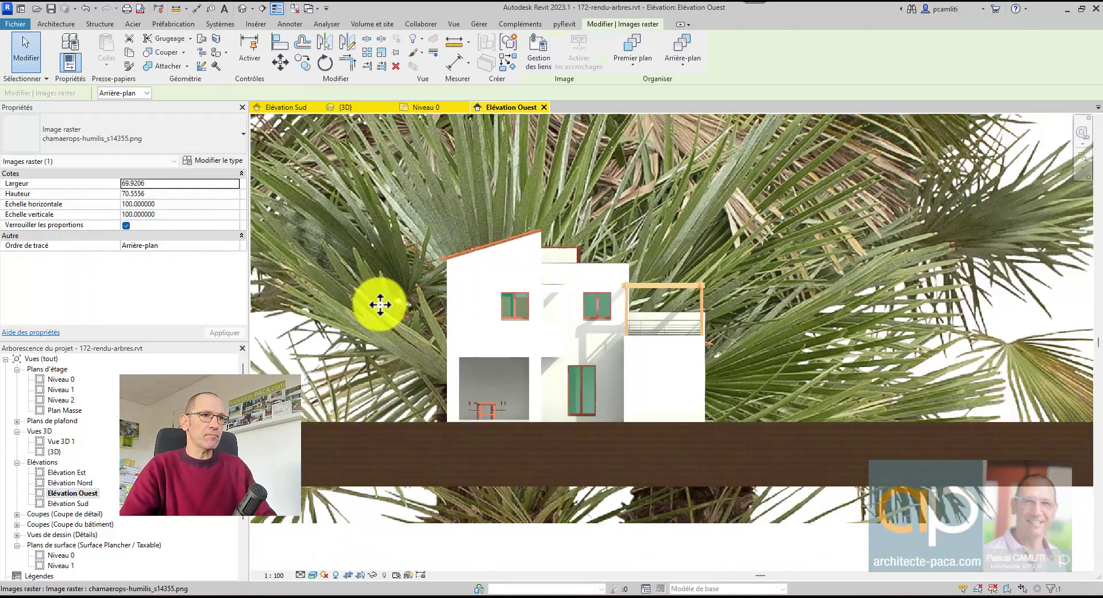
scroll(383, 305, "down", 5)
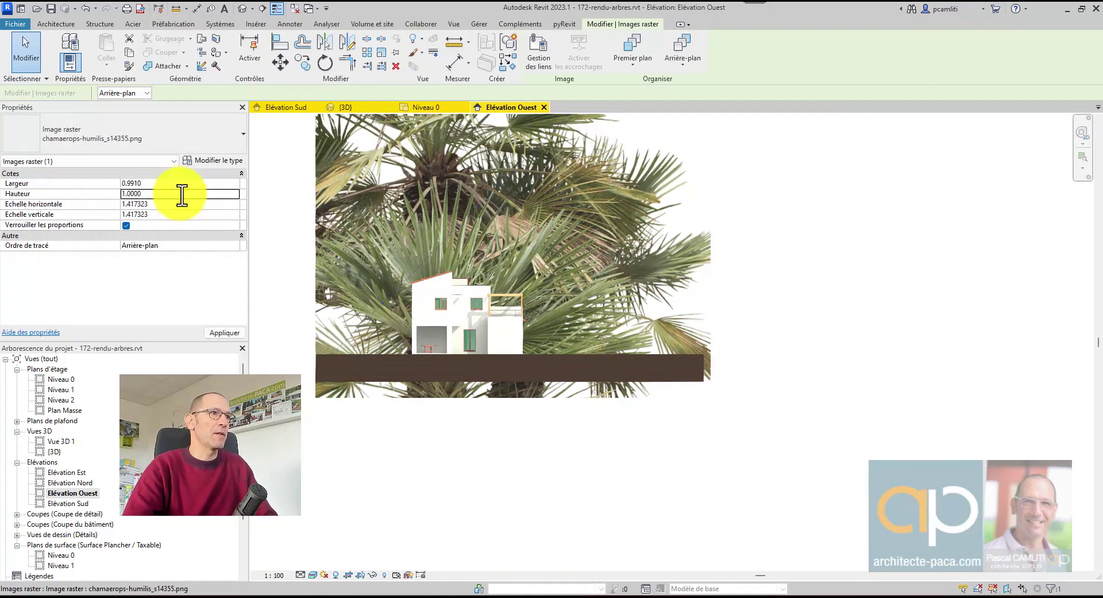
scroll(389, 305, "up", 4)
- Enlarge the small palm image to about 2.94 high and position it on the ground line in front of the maple
left_click_drag(388, 305, 426, 370)
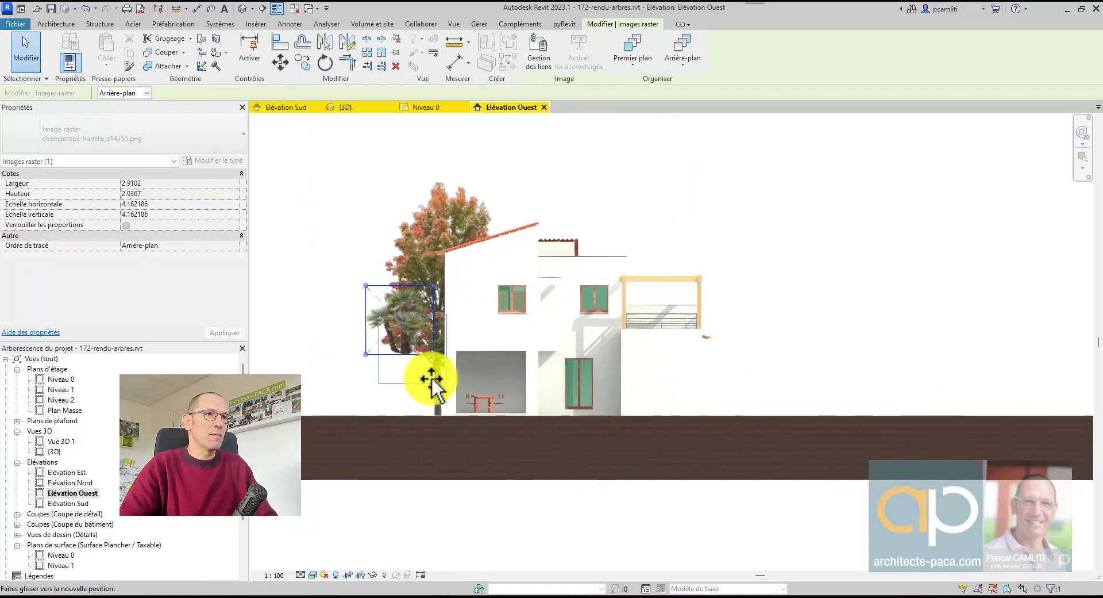
left_click_drag(425, 409, 426, 407)
scroll(426, 404, "up", 3)
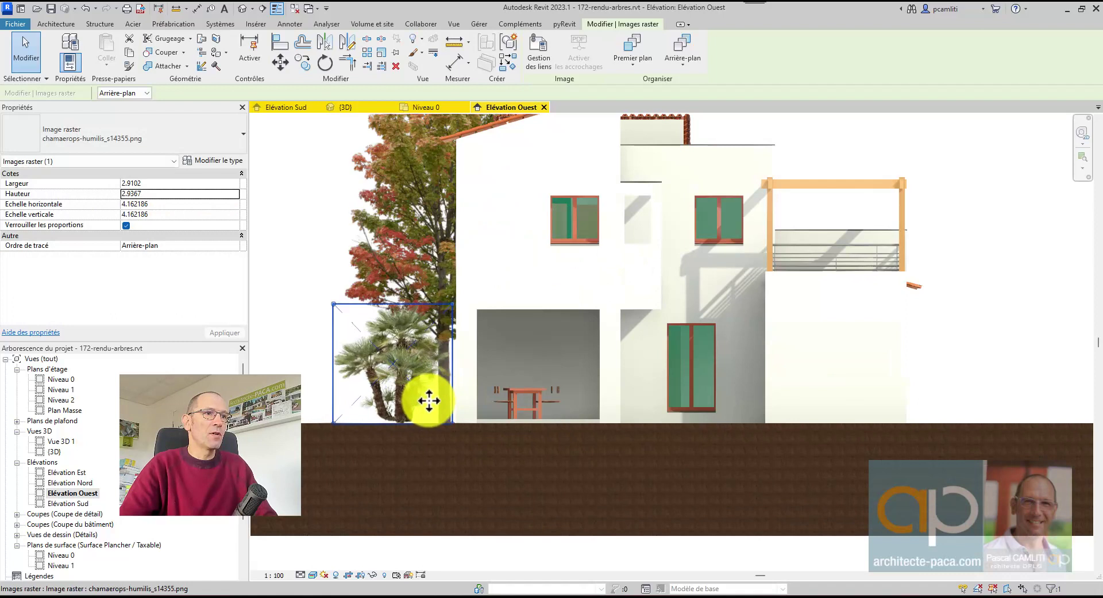
key("Down")
key("Down")
key("Right")
key("Right")
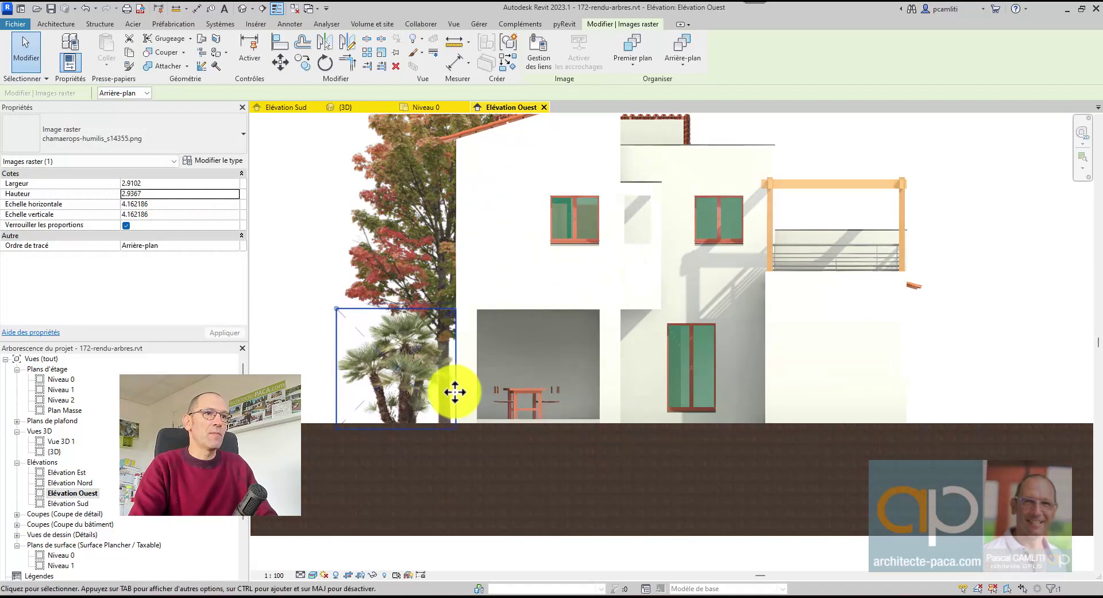
key("Escape")
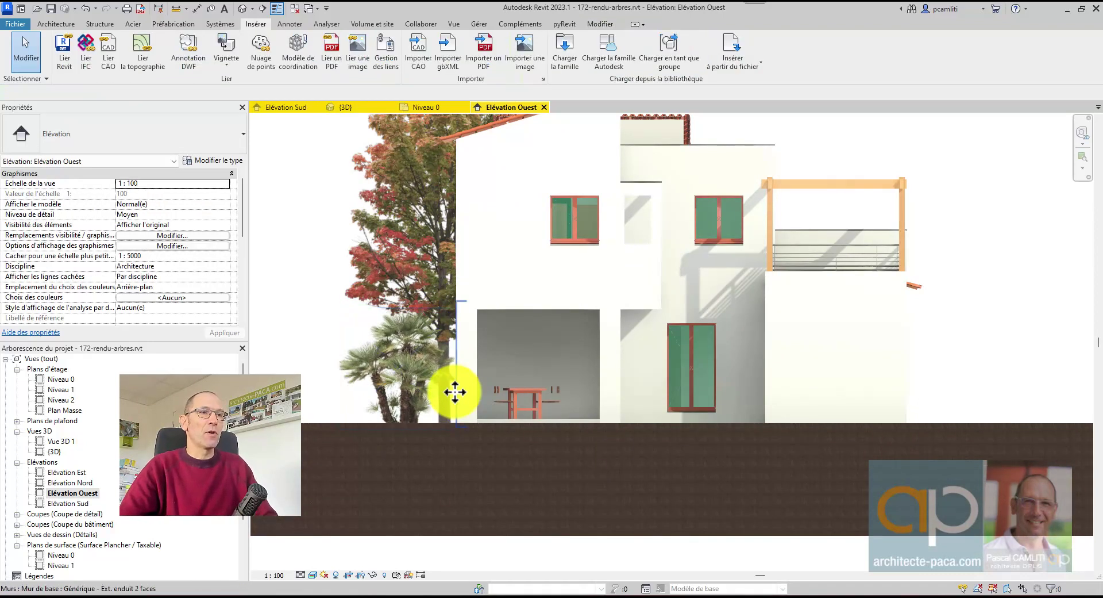
- Select the maple image and examine its foreground and background ordering relative to the small palm
left_click(413, 252)
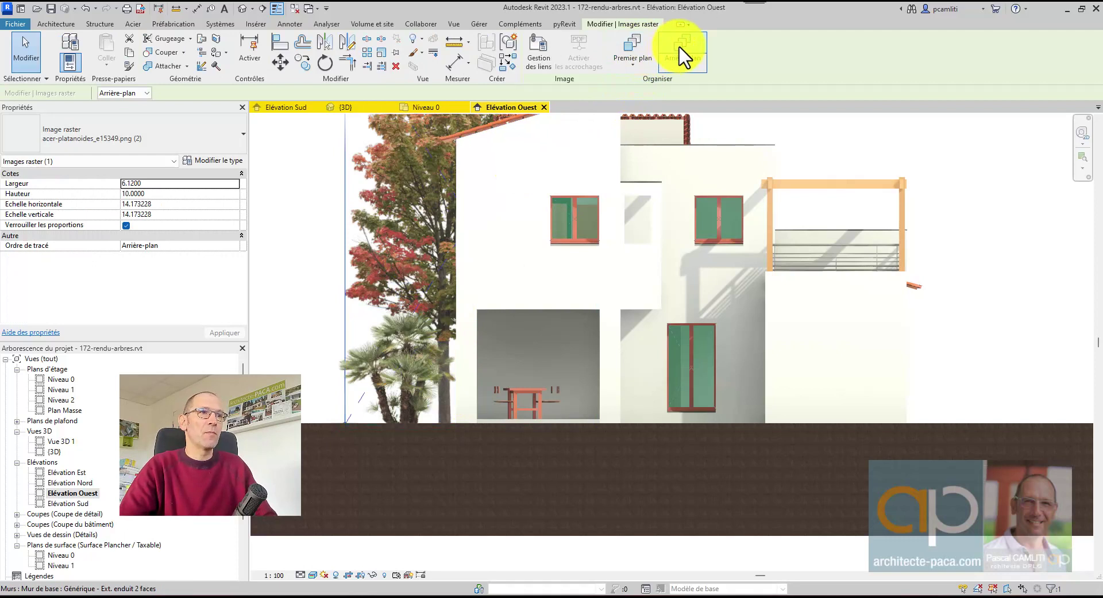
key("Escape")
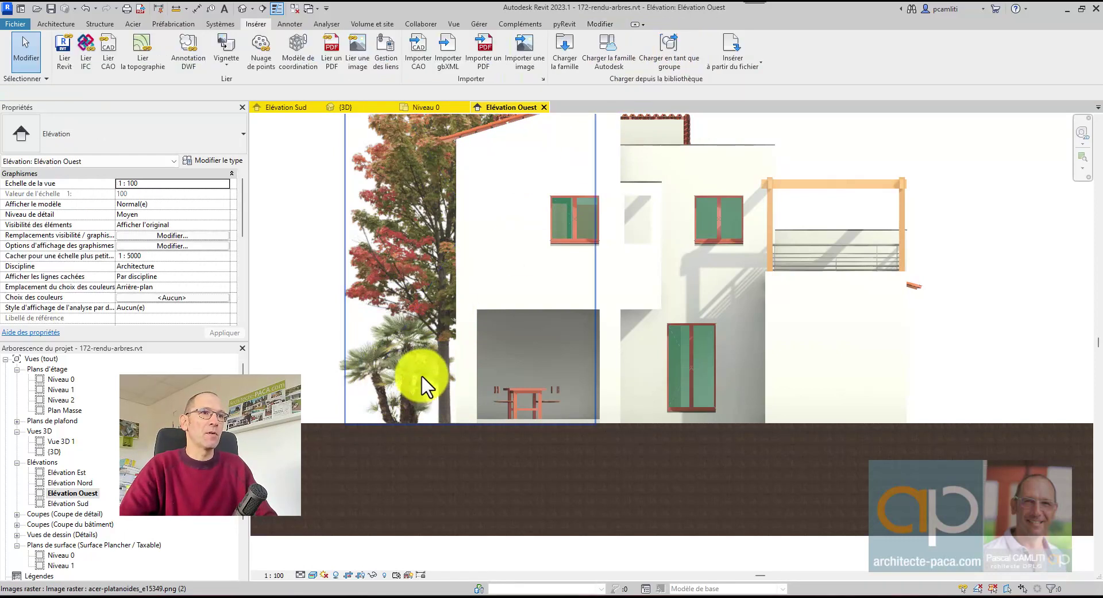
left_click(404, 364)
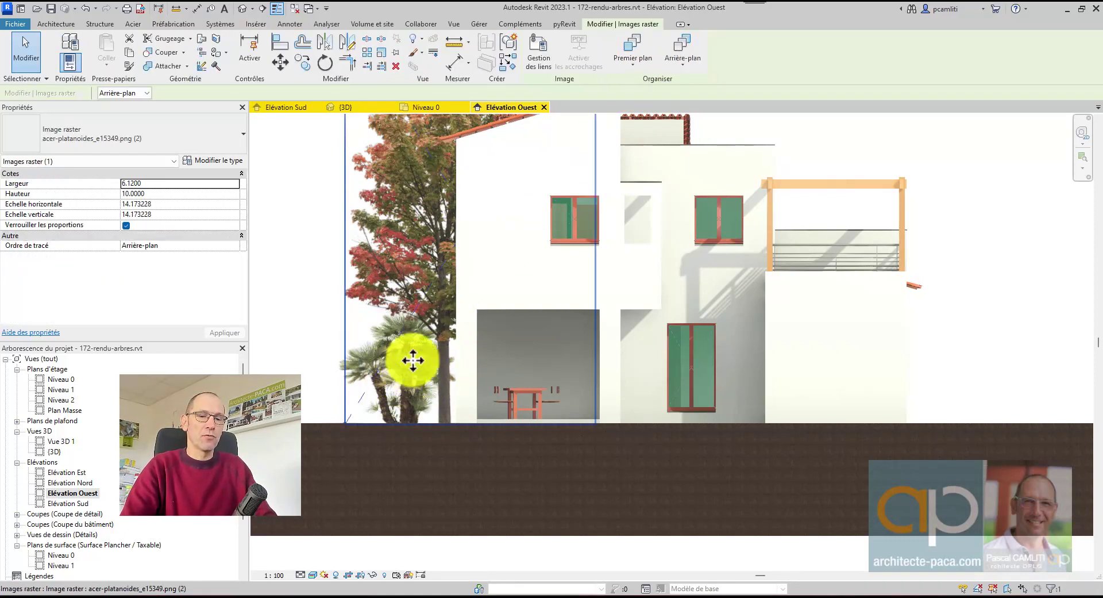
key("Escape")
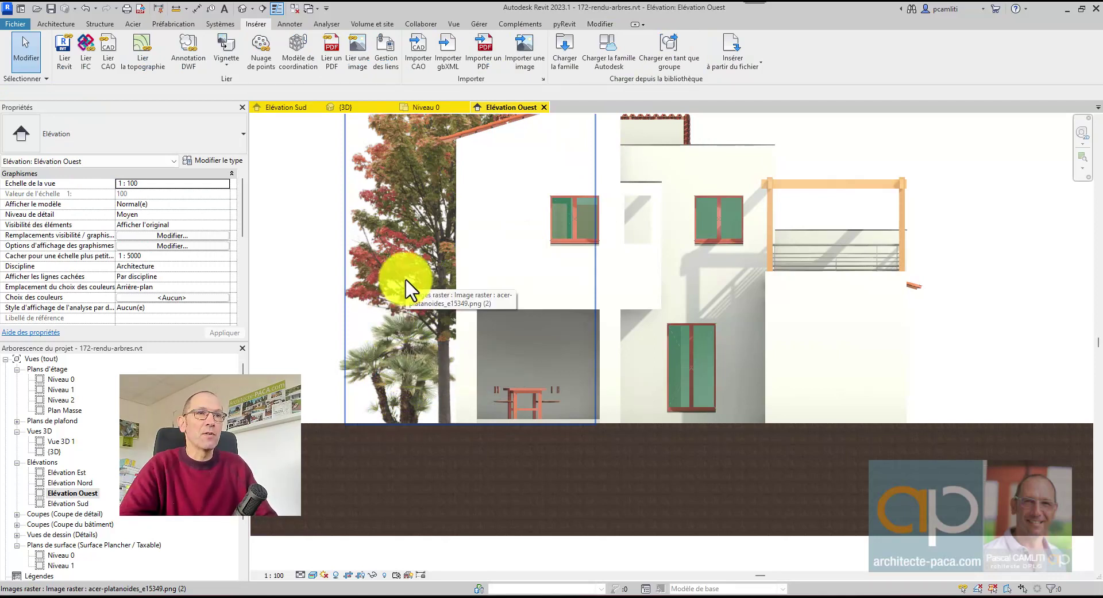
- Place the palm image washingtonia-robusta_x14390.png in the west elevation and set its height to 12 with the proportions locked
scroll(423, 280, "down", 2)
middle_click_drag(767, 207, 781, 241)
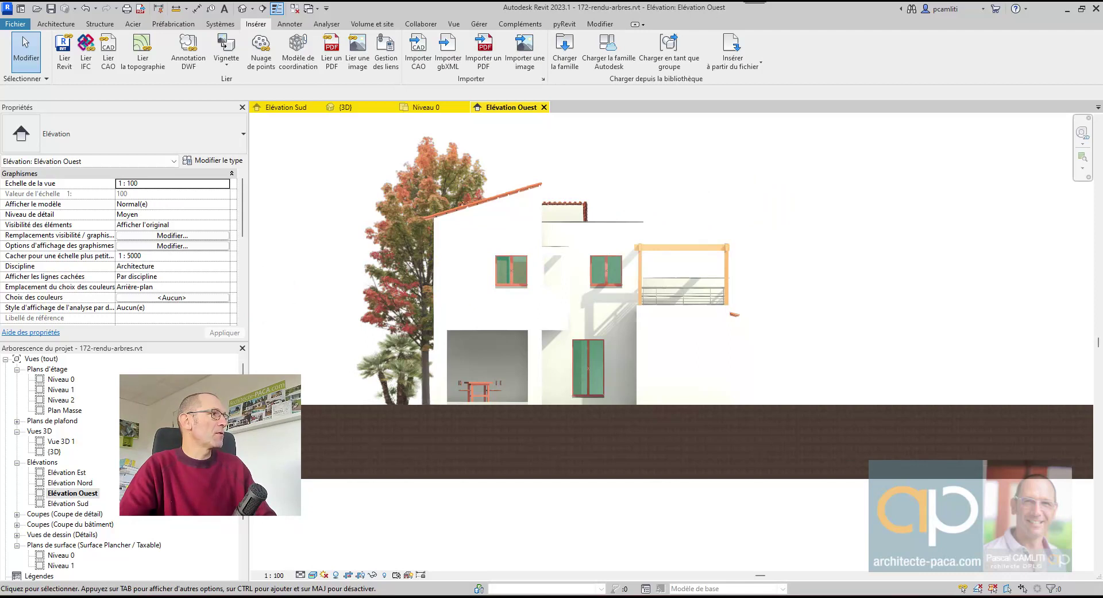
left_click(756, 230)
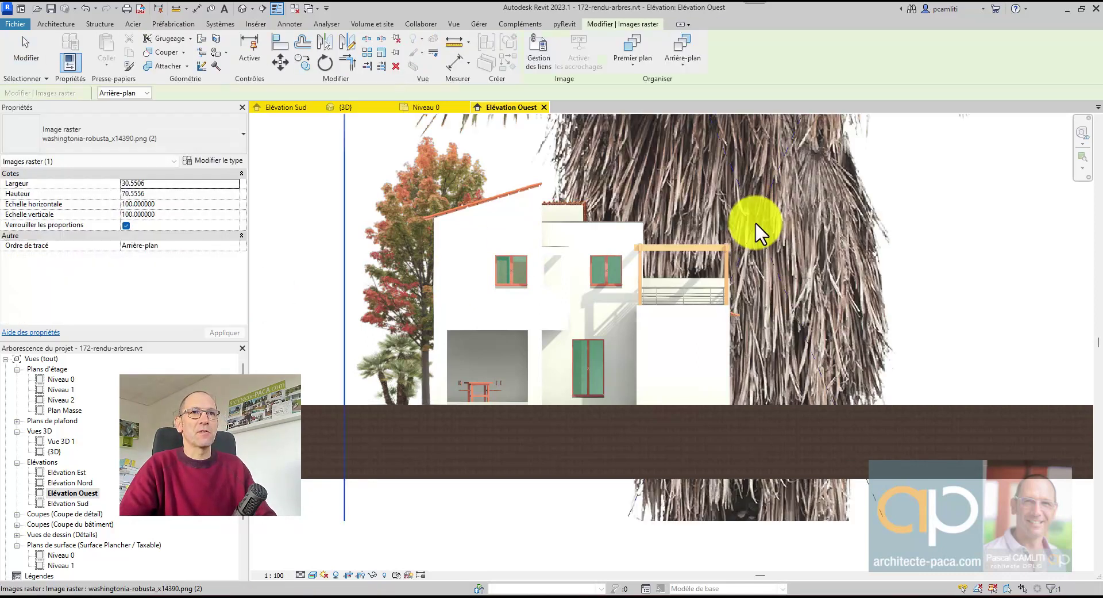
scroll(755, 221, "down", 5)
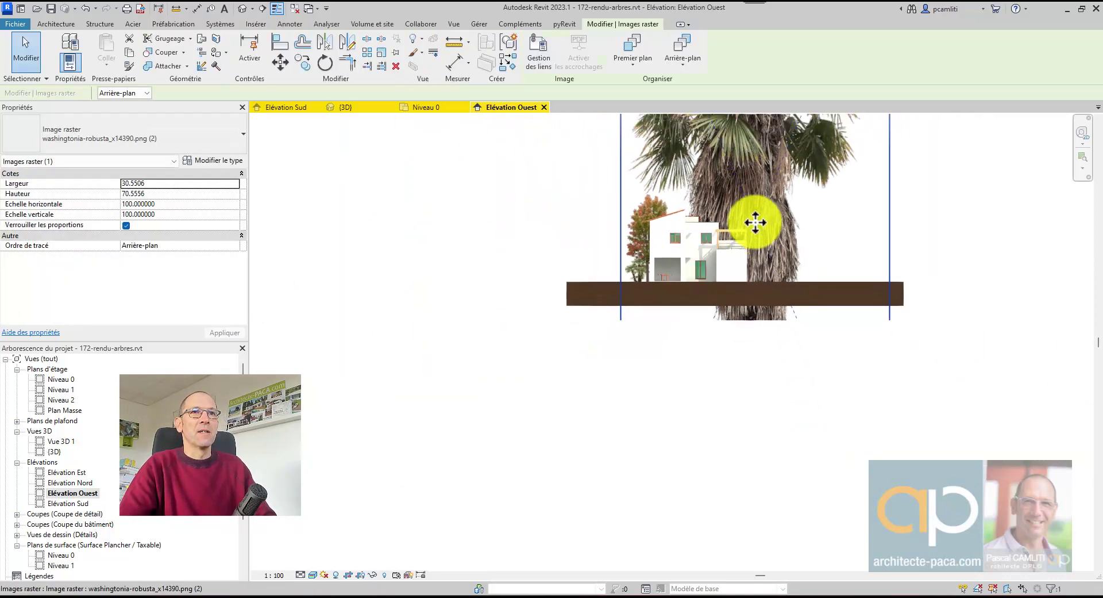
left_click(188, 194)
type("12")
key("Return")
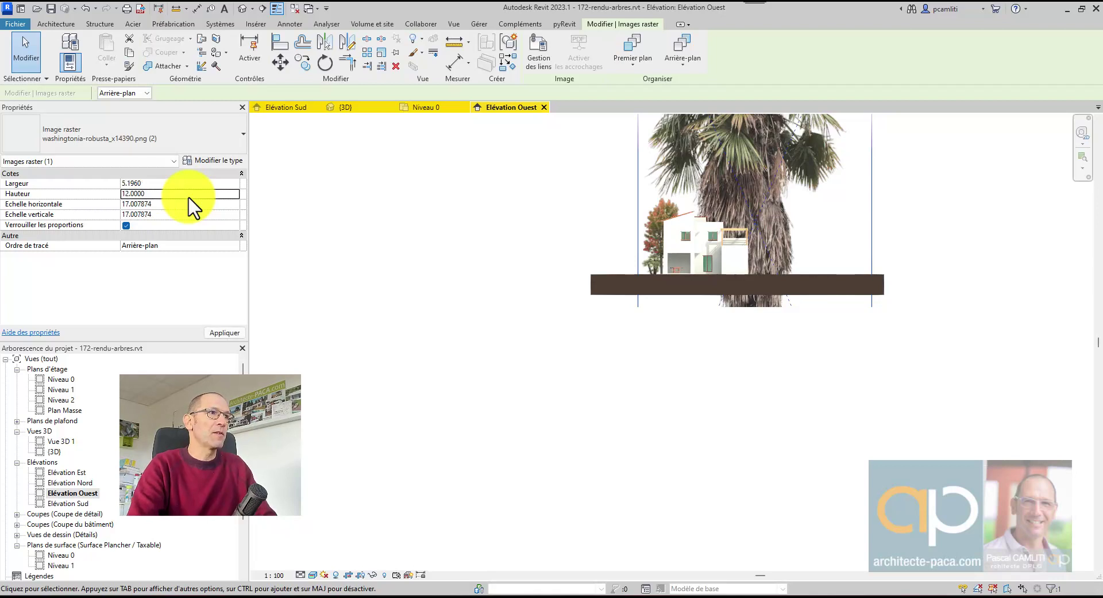
- Move the tall palm image so it stands on the ground just past the house's pergola end
scroll(765, 242, "up", 2)
scroll(779, 214, "up", 2)
left_click_drag(763, 210, 758, 229)
key("Escape")
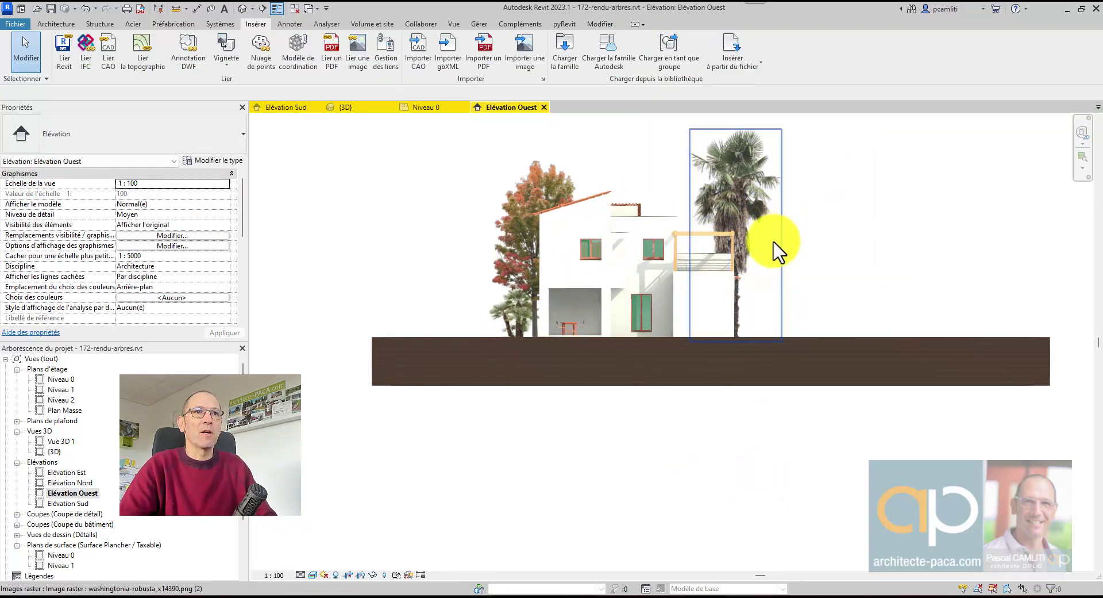
left_click(757, 218)
left_click_drag(769, 216, 777, 217)
key("Escape")
middle_click_drag(773, 386, 774, 440)
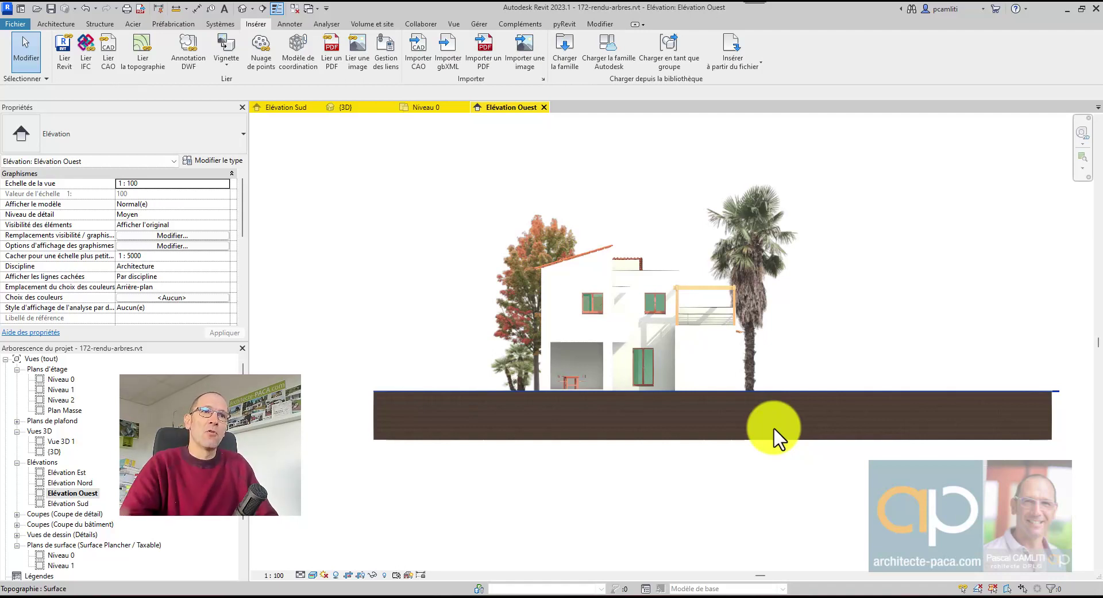
- Scale the tall palm image down to about 10.98 high and shift it farther from the pergola
mouse_move(746, 230)
left_mouse_down()
mouse_move(646, 234)
mouse_move(756, 227)
left_mouse_up()
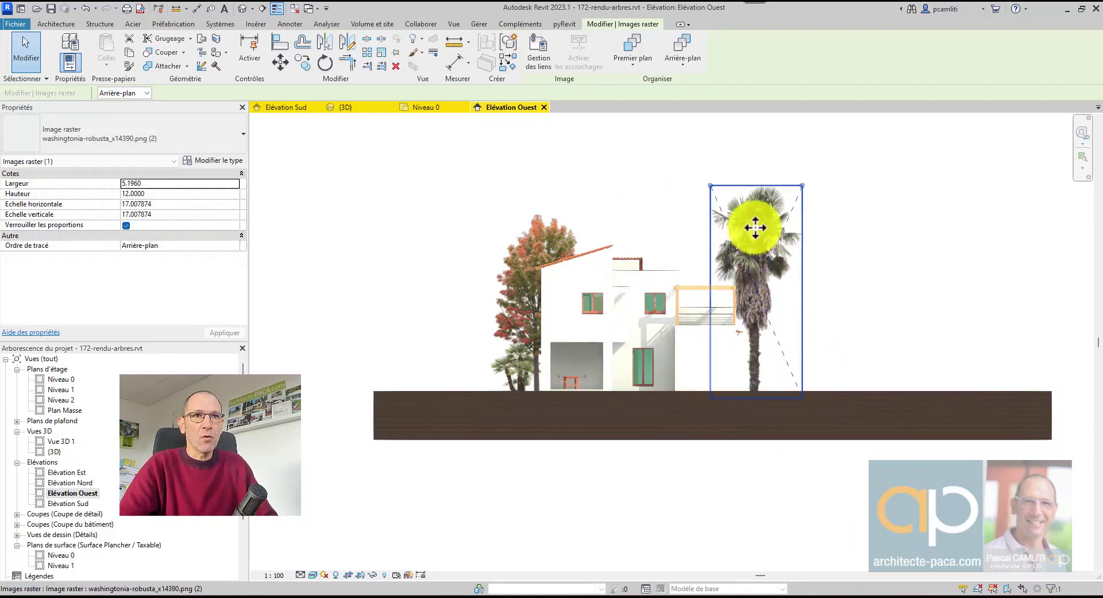
left_click(807, 180)
left_click(799, 199)
left_click_drag(802, 185, 805, 224)
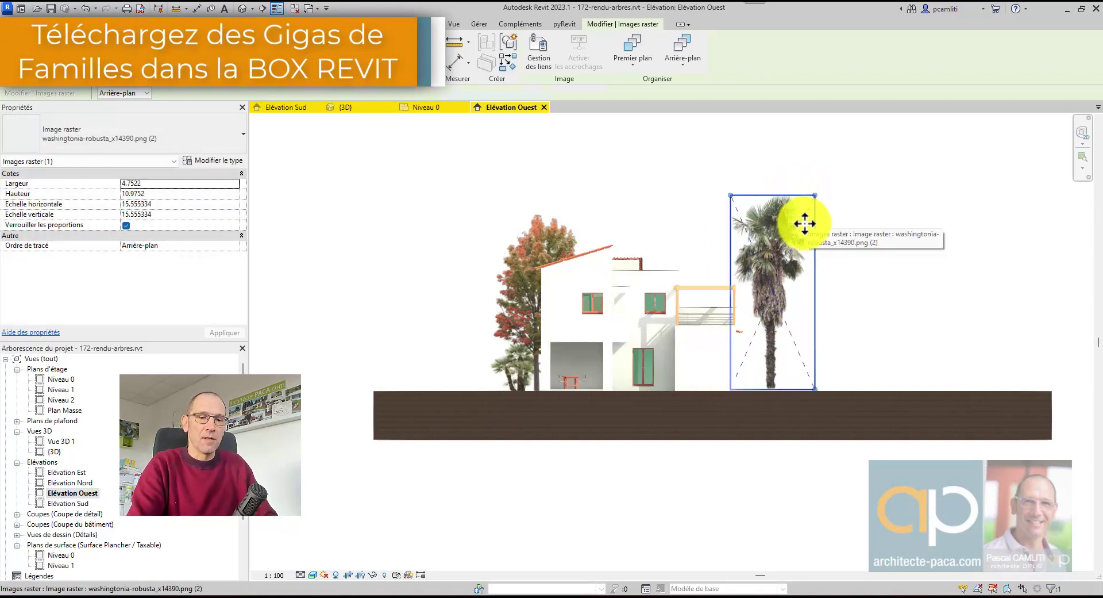
key("Escape")
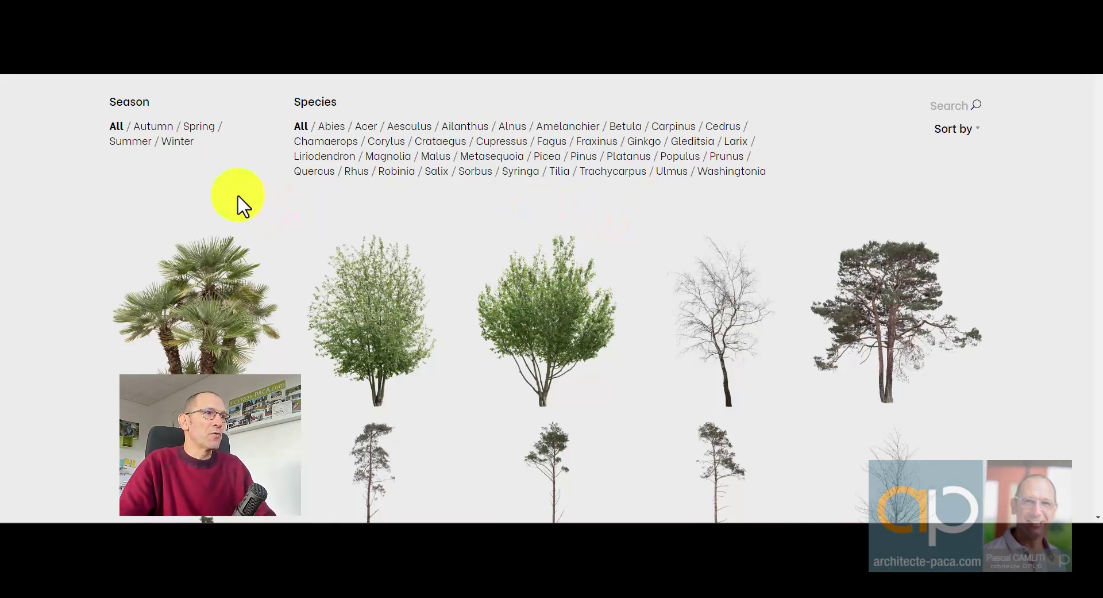
- Switch to the meye.dk tree library and browse it by season: Autumn, Spring, Summer and Winter, ending with All
scroll(288, 242, "down", 5)
scroll(308, 300, "up", 5)
scroll(308, 298, "down", 9)
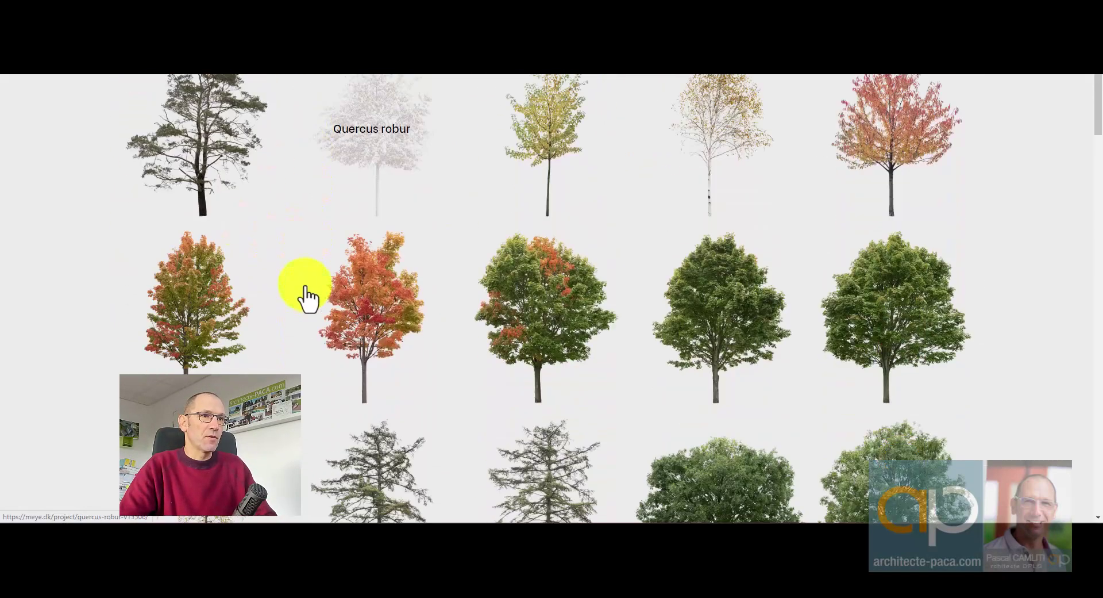
scroll(308, 301, "up", 8)
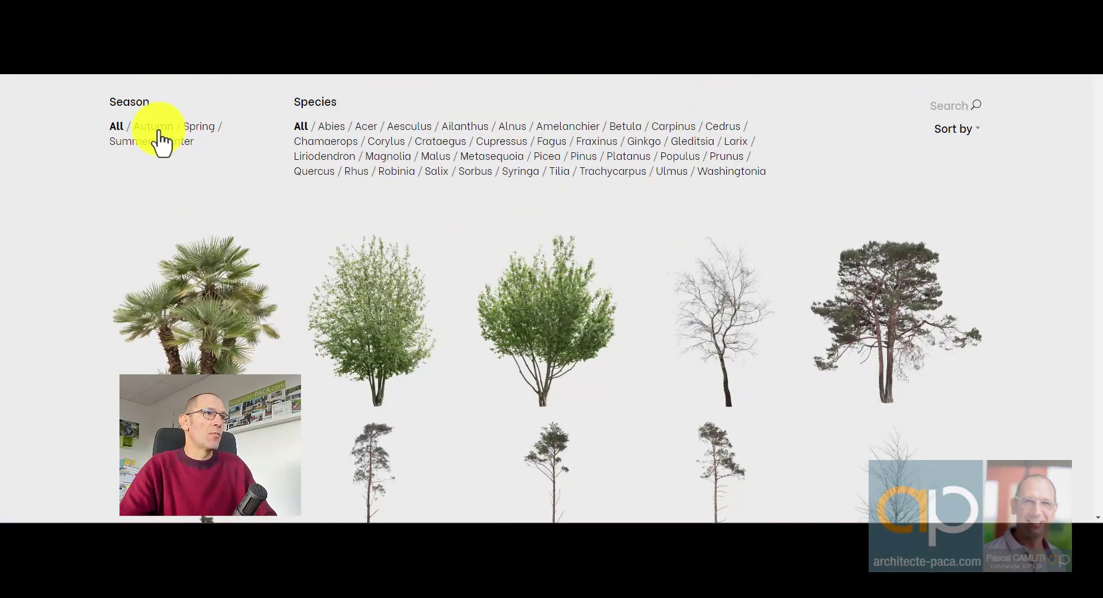
left_click(160, 130)
left_click(194, 128)
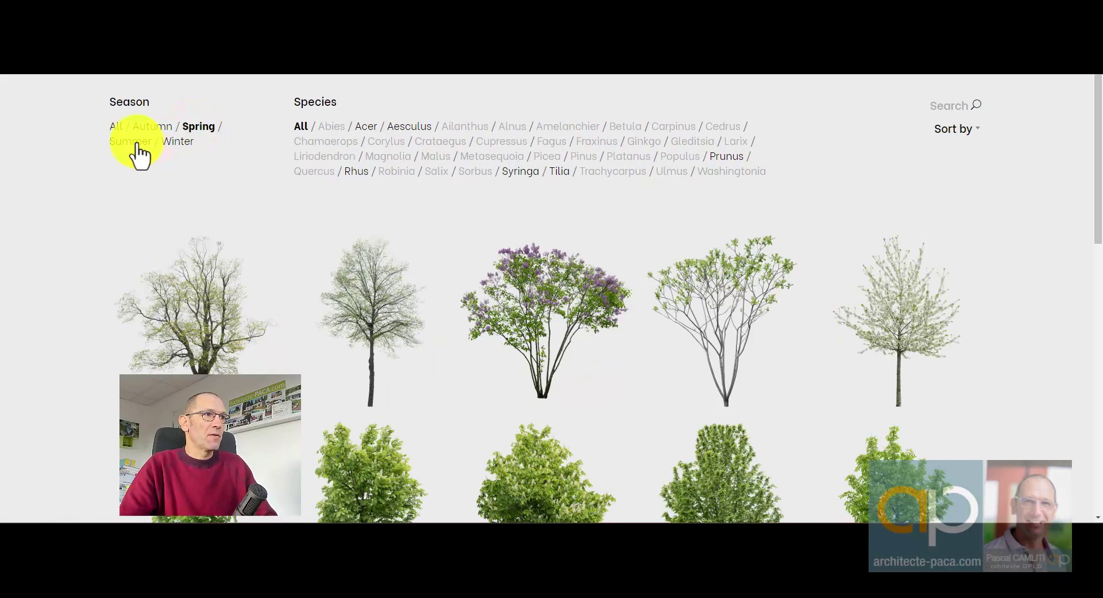
left_click(136, 143)
left_click(172, 143)
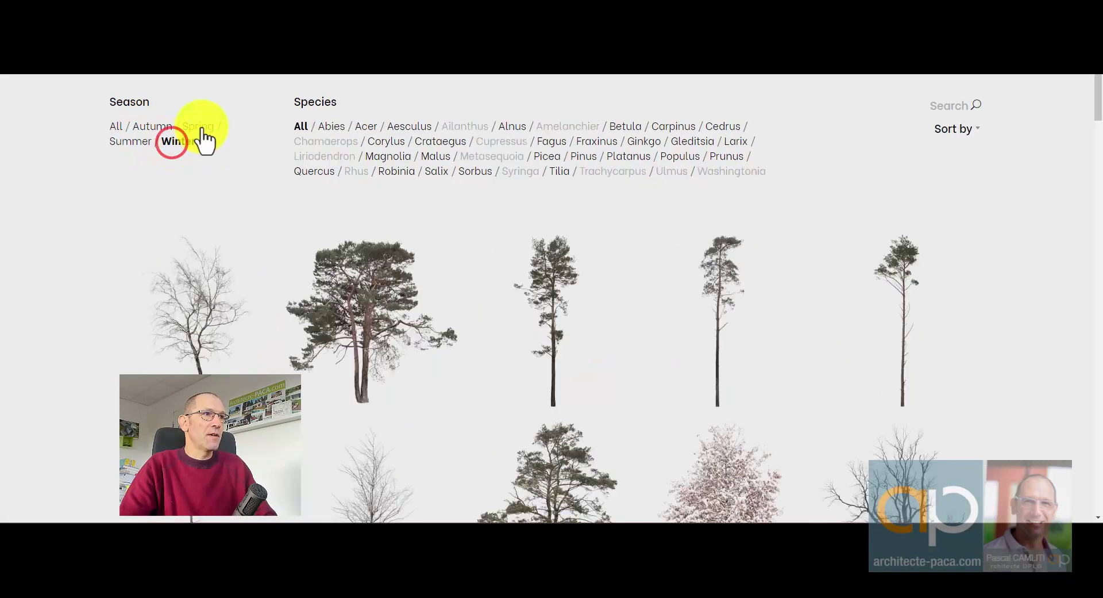
left_click(201, 127)
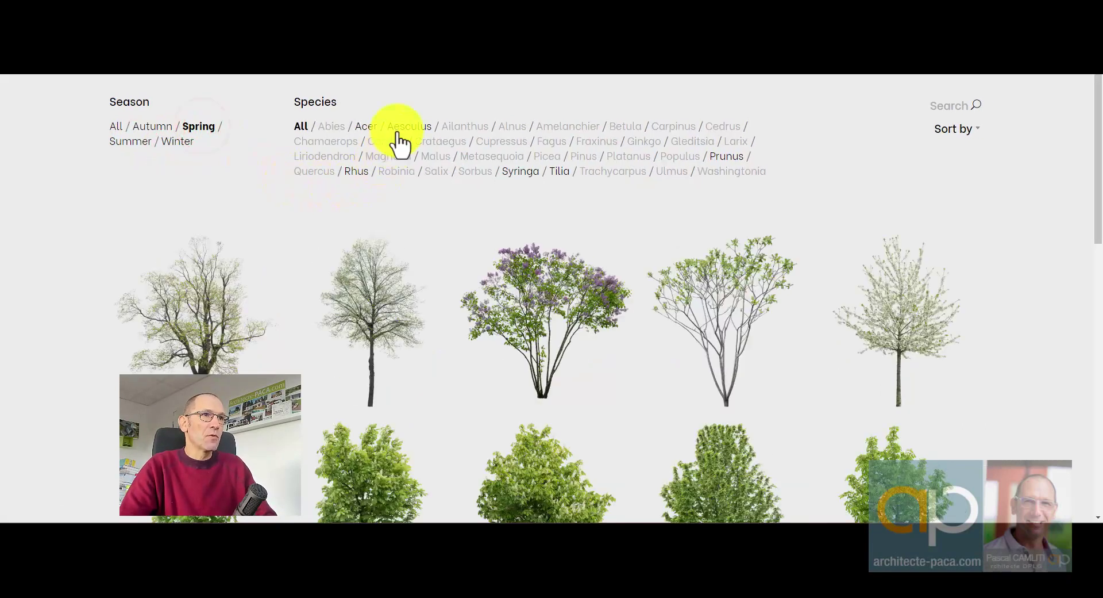
left_click(152, 128)
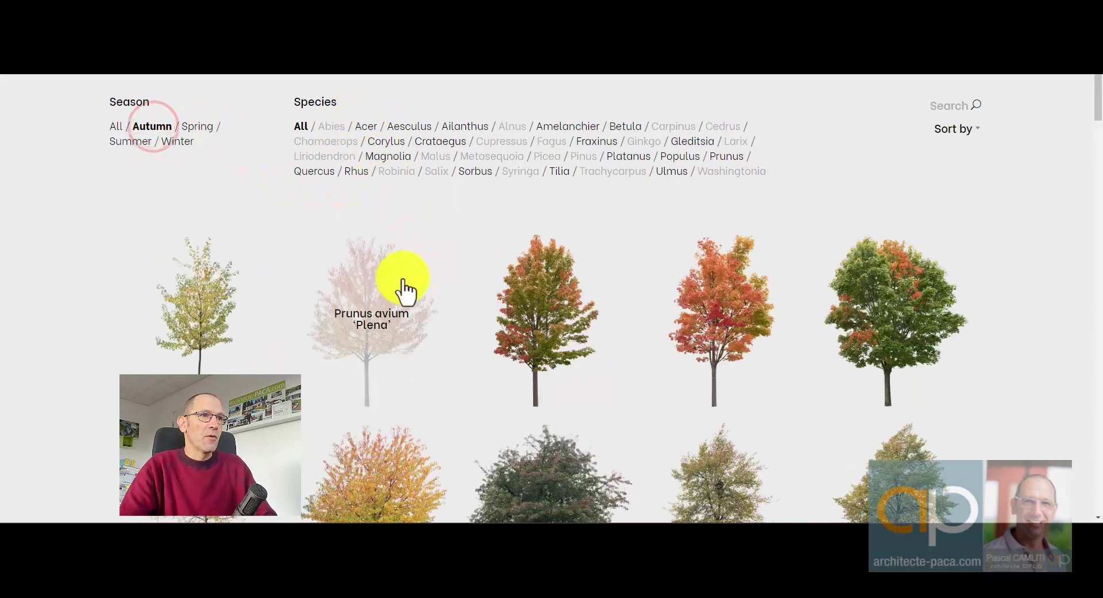
left_click(116, 126)
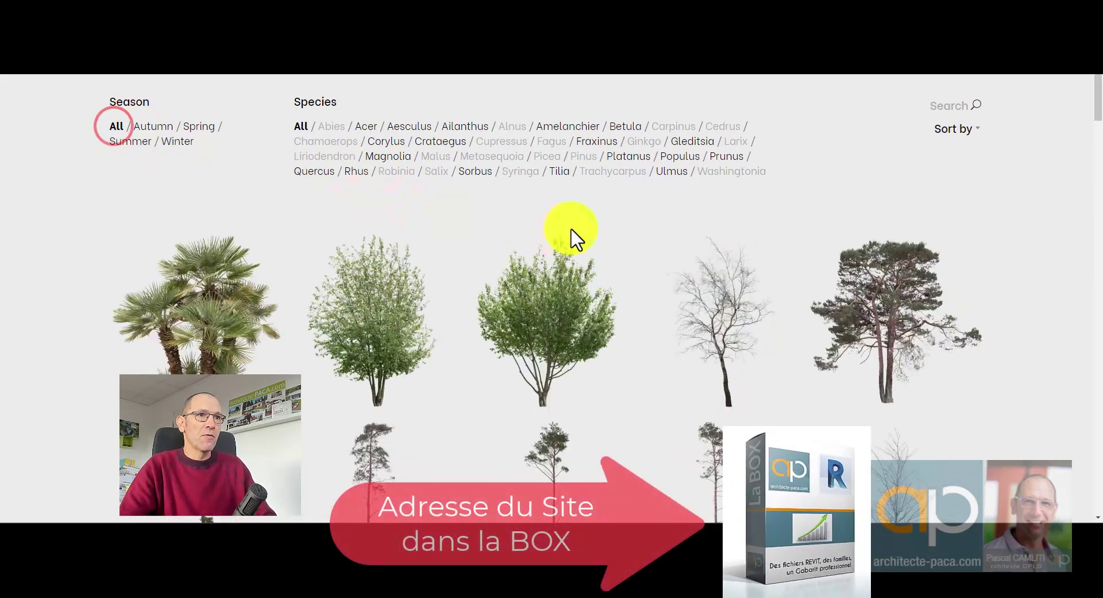
- Look through the complete tree catalogue, filter the species to Pinus, and browse the pine images
scroll(320, 298, "down", 6)
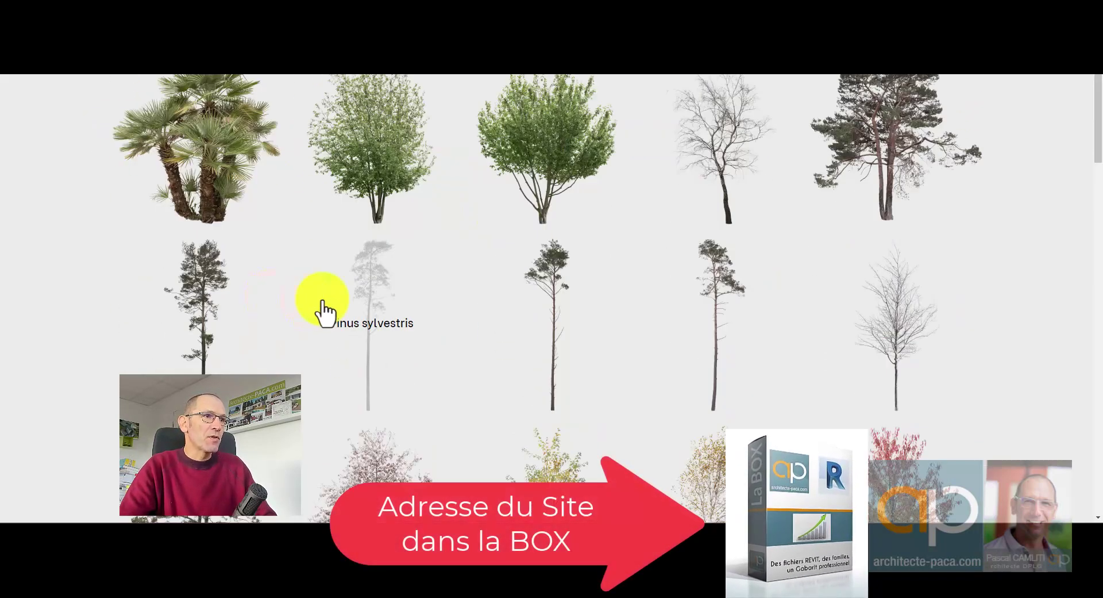
scroll(684, 308, "down", 3)
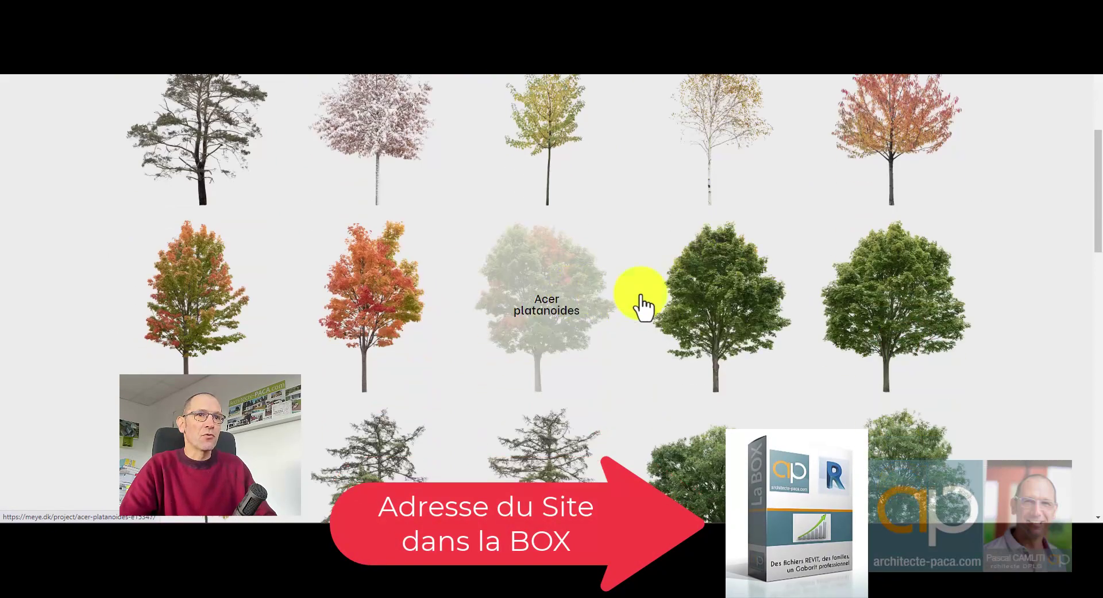
scroll(596, 301, "up", 9)
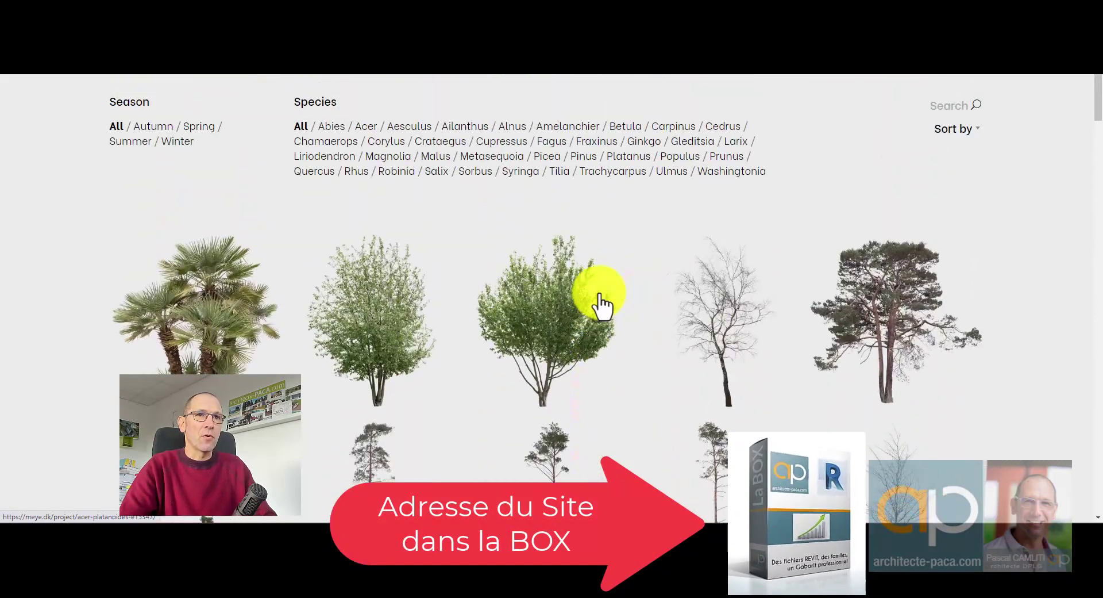
left_click(587, 155)
scroll(345, 286, "down", 5)
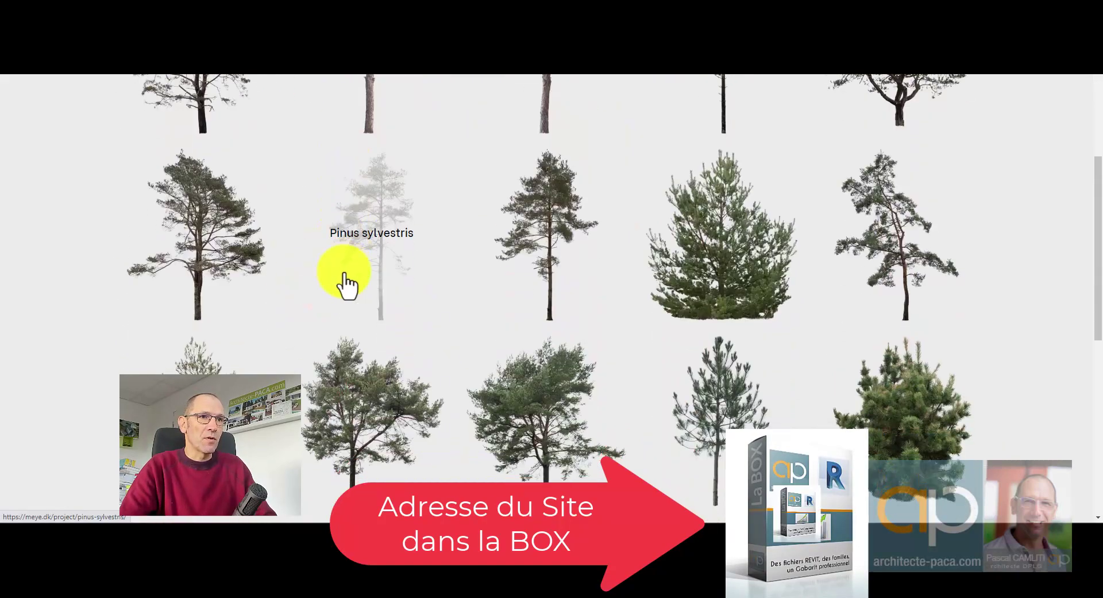
scroll(346, 285, "up", 5)
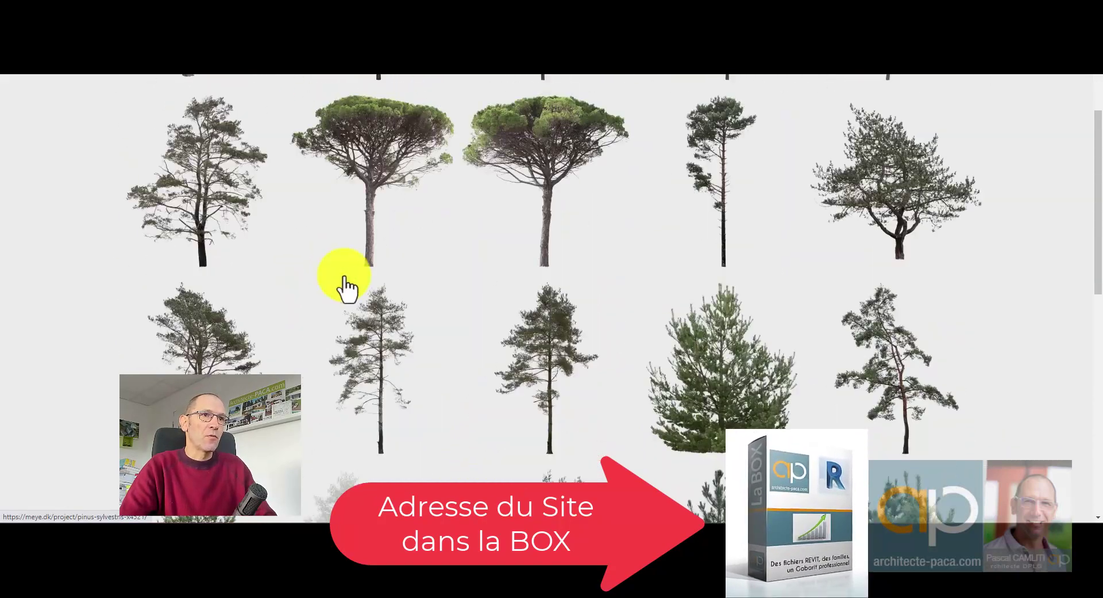